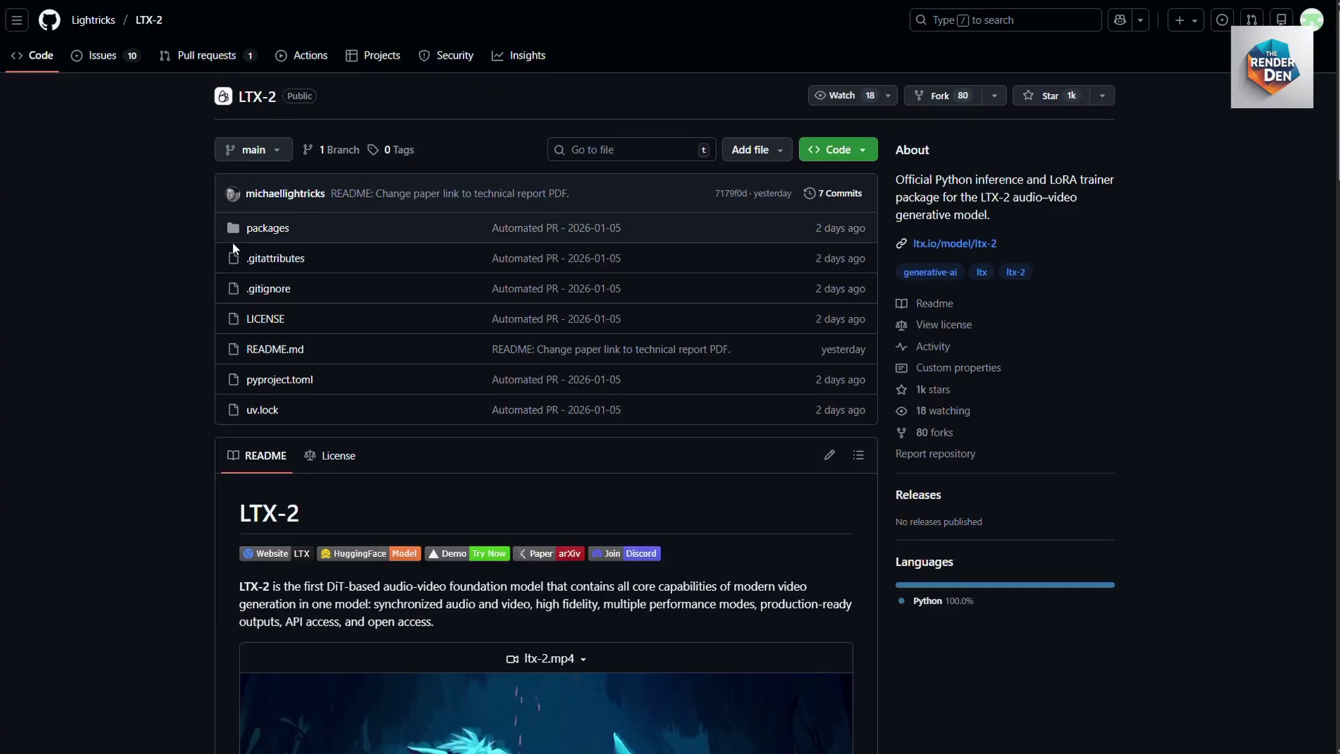
Scroll the LTX-2 README past Quick Start down to the Required Models and LoRAs list.
{"action": "scroll", "coordinate": [199, 296], "scroll_direction": "down", "scroll_amount": 5}
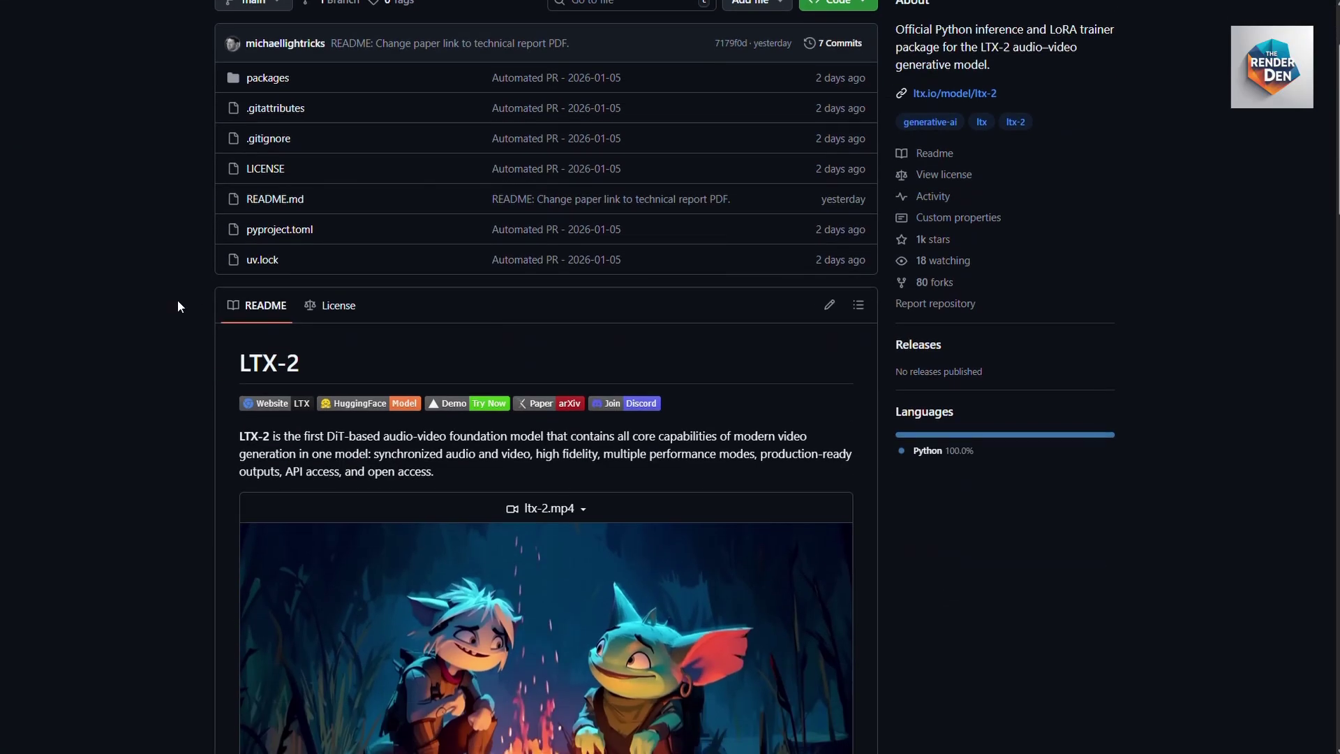
{"action": "scroll", "coordinate": [177, 301], "scroll_direction": "down", "scroll_amount": 6}
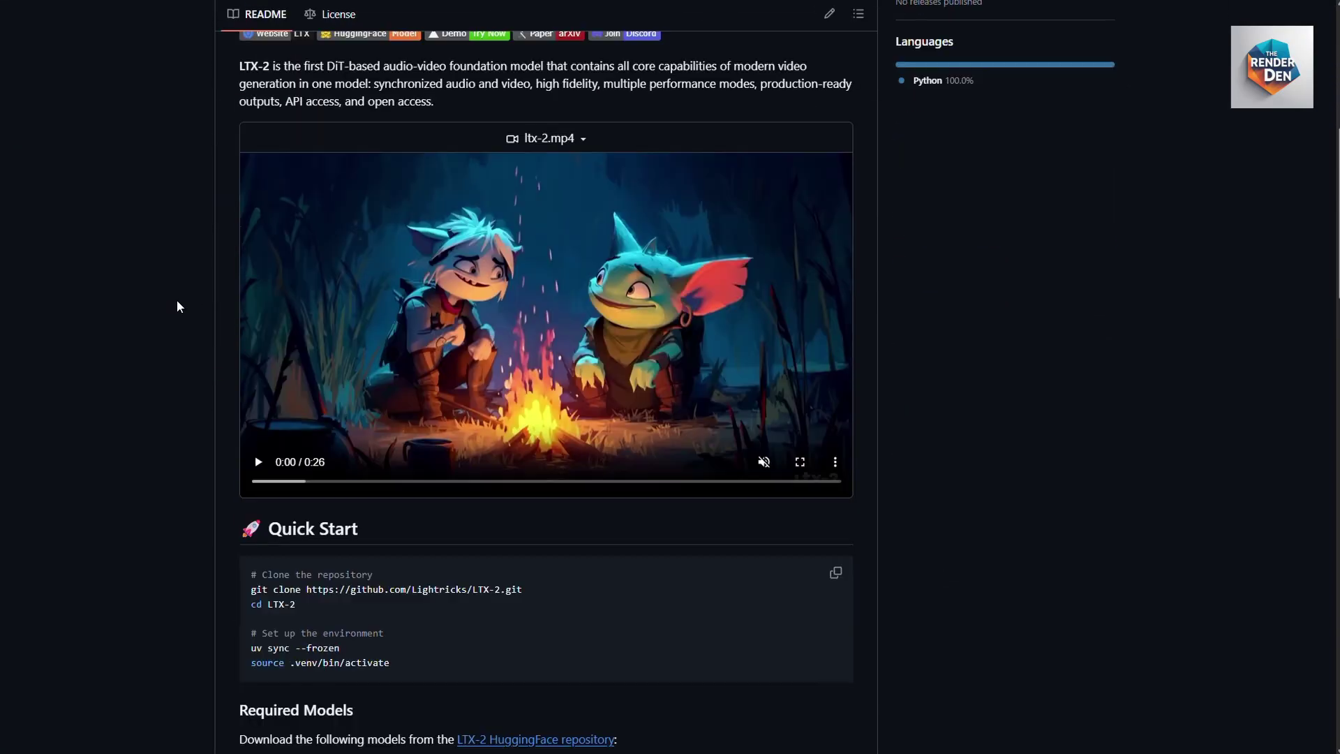
{"action": "scroll", "coordinate": [177, 301], "scroll_direction": "down", "scroll_amount": 4}
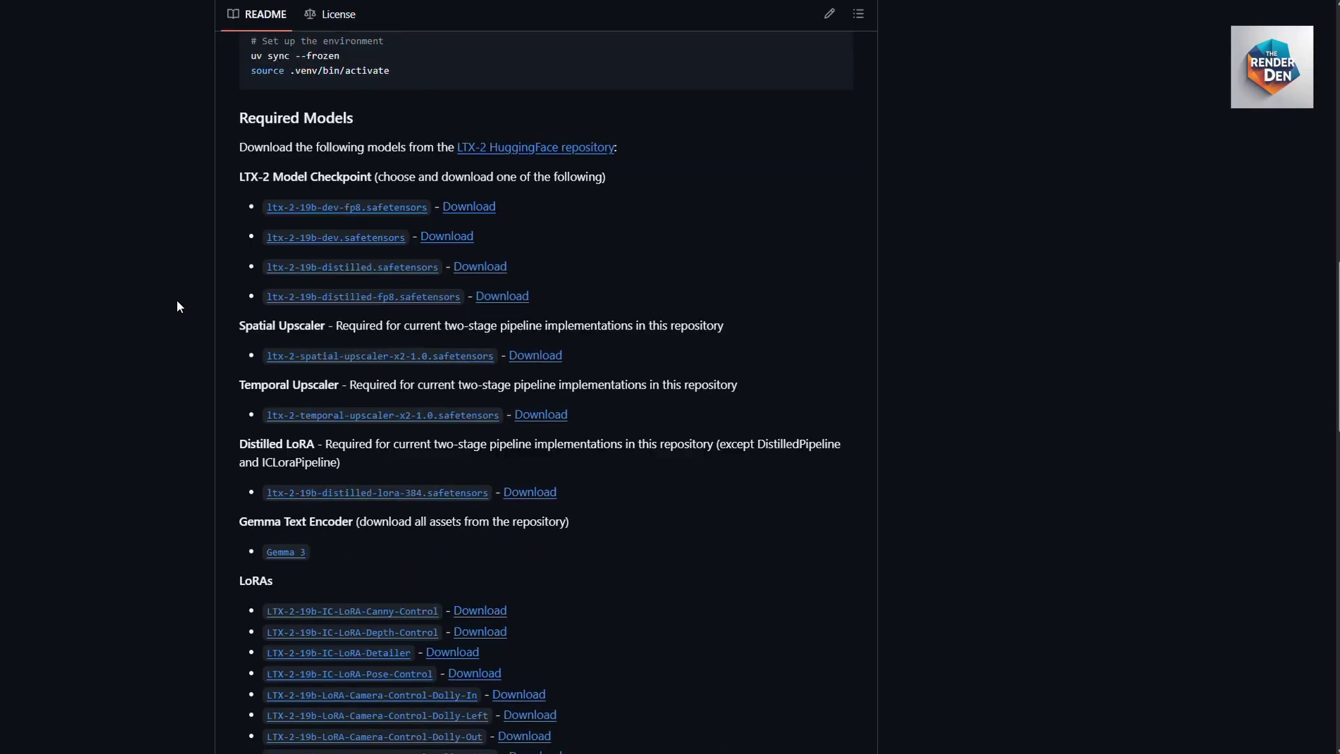
{"action": "scroll", "coordinate": [177, 301], "scroll_direction": "down", "scroll_amount": 1}
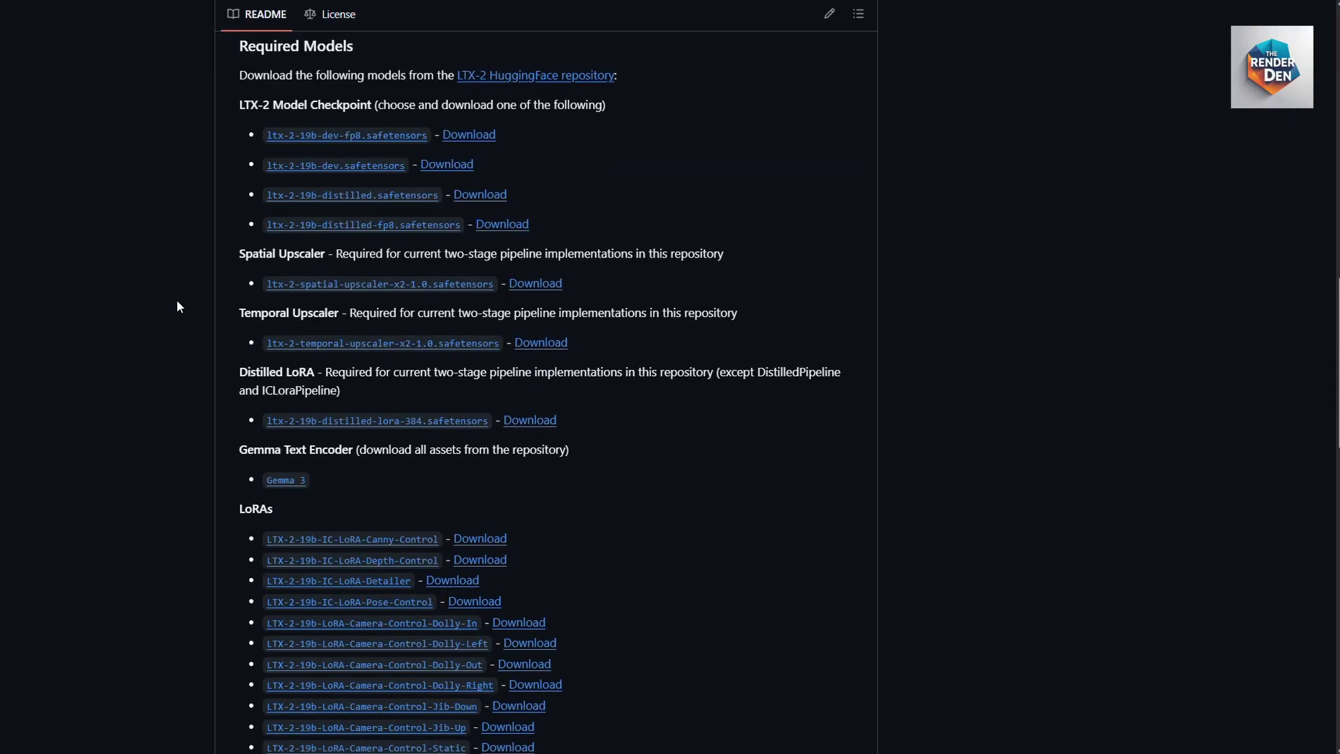
{"action": "scroll", "coordinate": [177, 306], "scroll_direction": "down", "scroll_amount": 3}
{"action": "scroll", "coordinate": [178, 307], "scroll_direction": "down", "scroll_amount": 4}
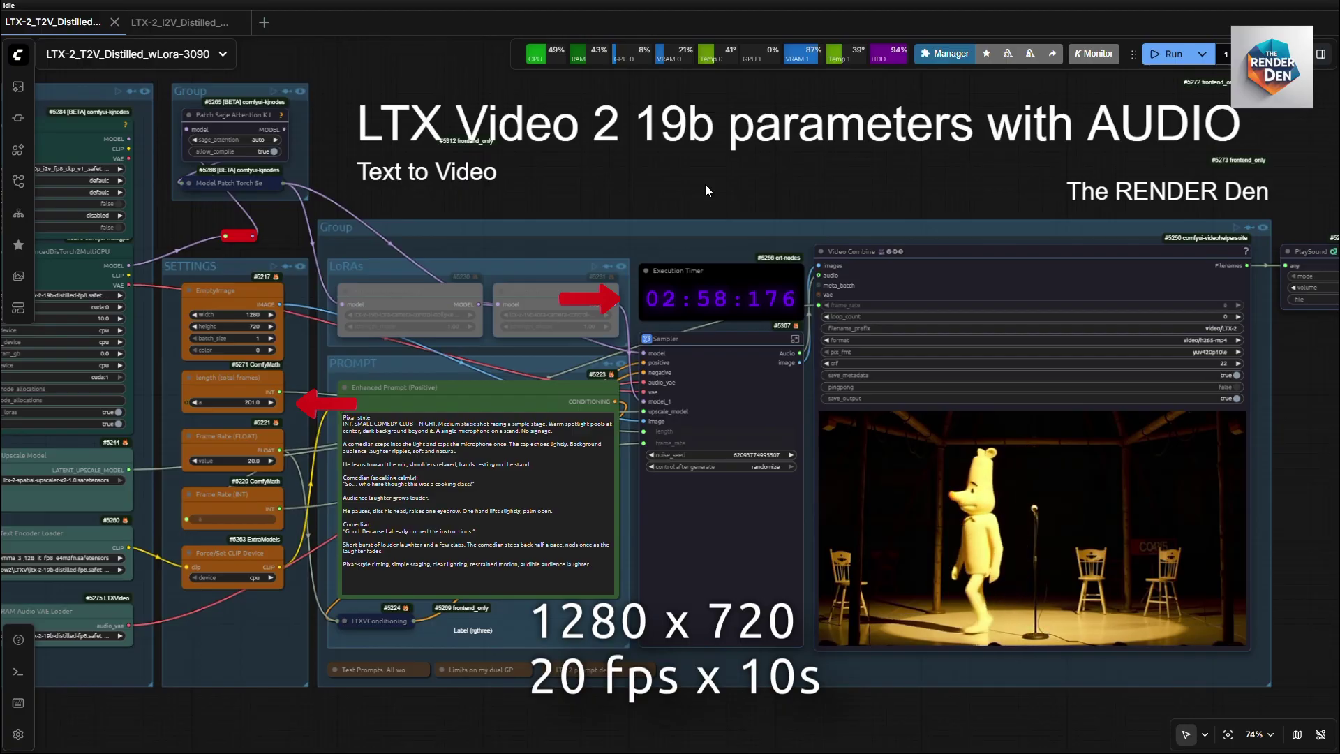
Open the Video Combine node's context menu, dismiss it, and bring it up again.
{"action": "scroll", "coordinate": [293, 409], "scroll_direction": "down", "scroll_amount": 1}
{"action": "right_click", "coordinate": [822, 279]}
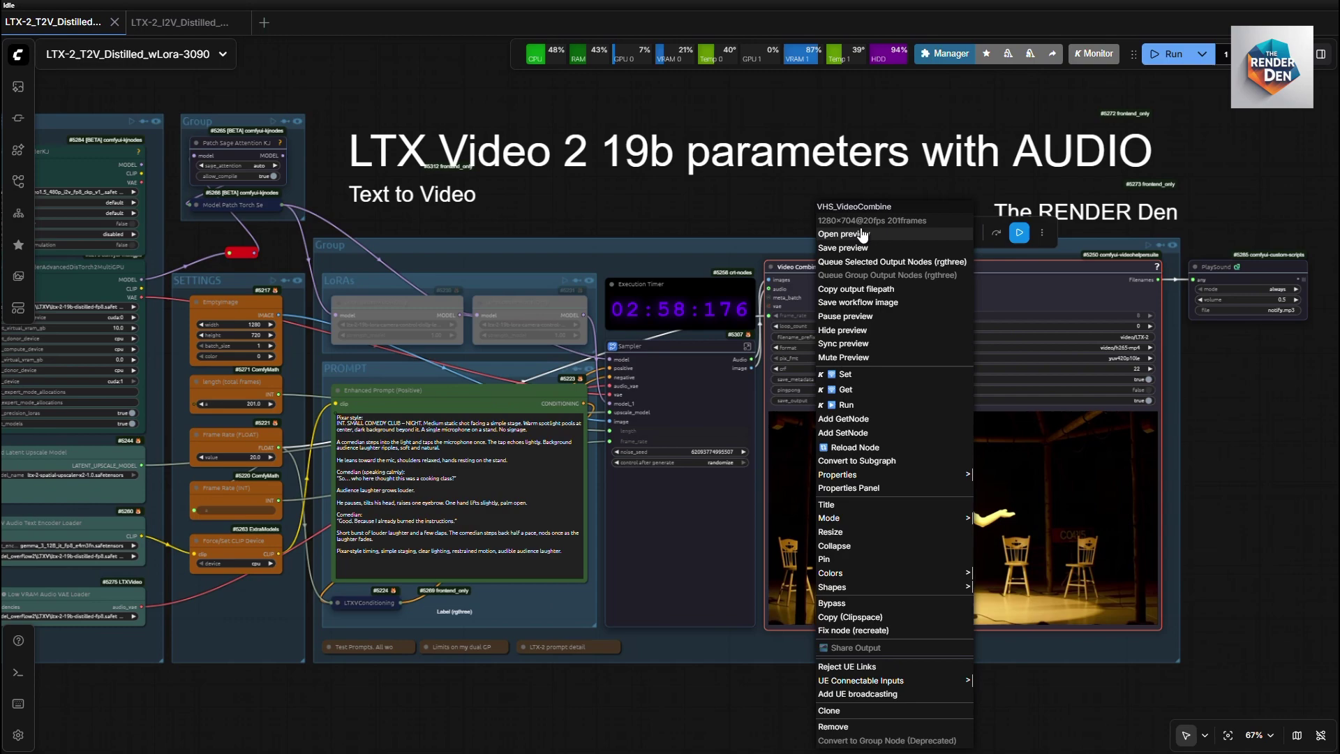
{"action": "left_click", "coordinate": [729, 208]}
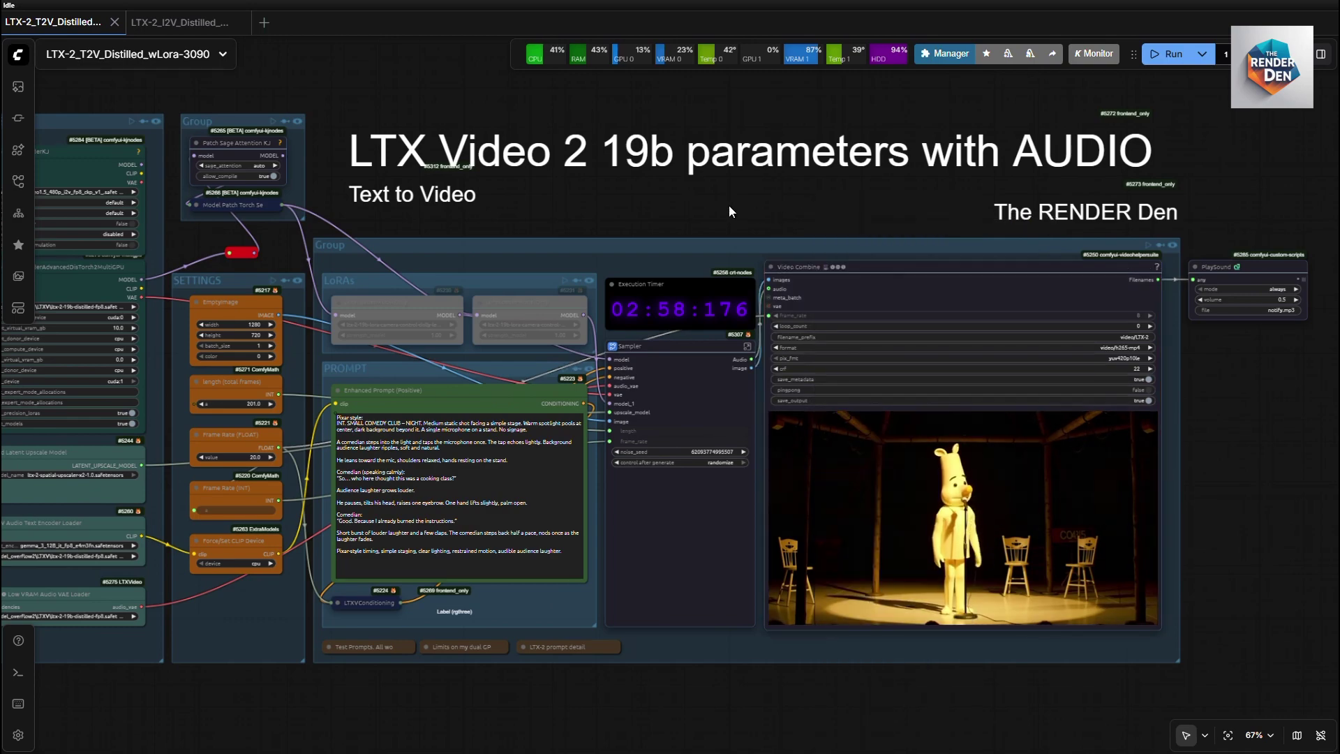
{"action": "right_click", "coordinate": [827, 499]}
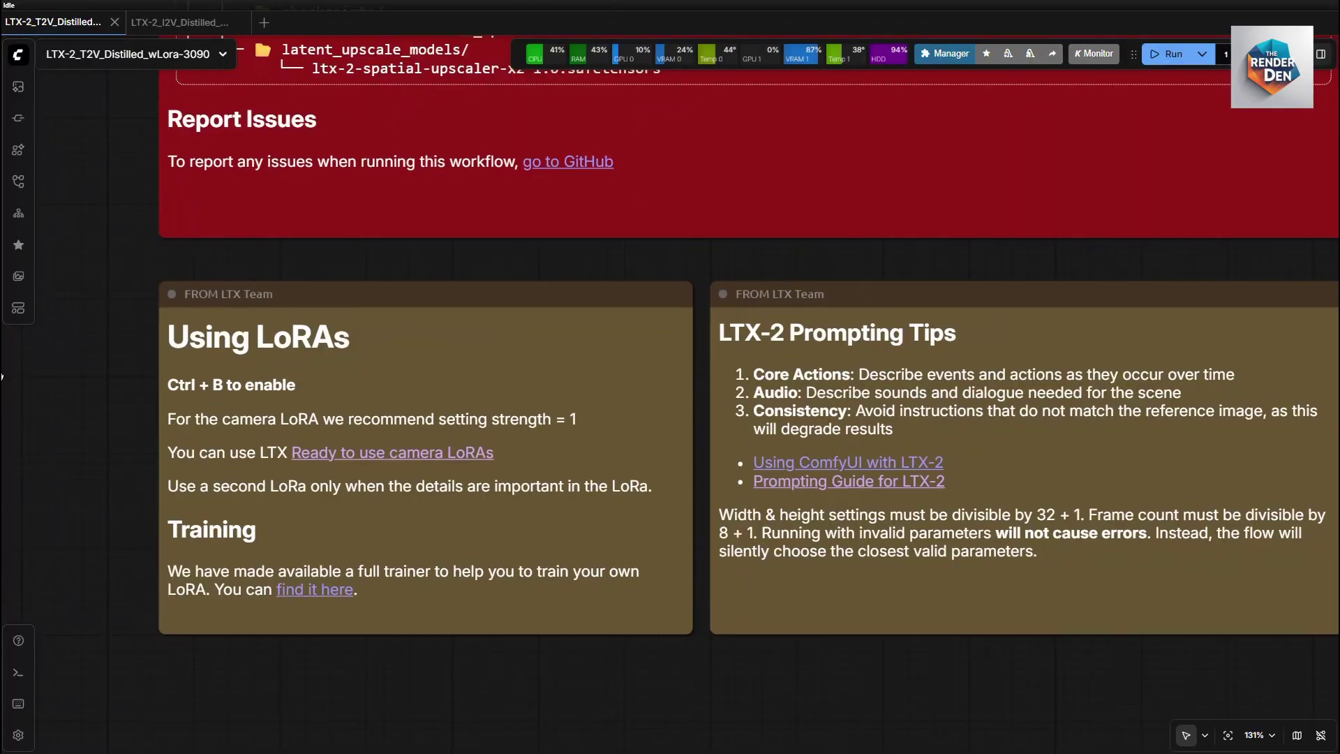
Pan to the LTX Team note panels and open the 'Ready to use camera LoRAs' link.
{"action": "left_click_drag", "start_coordinate": [761, 702], "coordinate": [730, 686]}
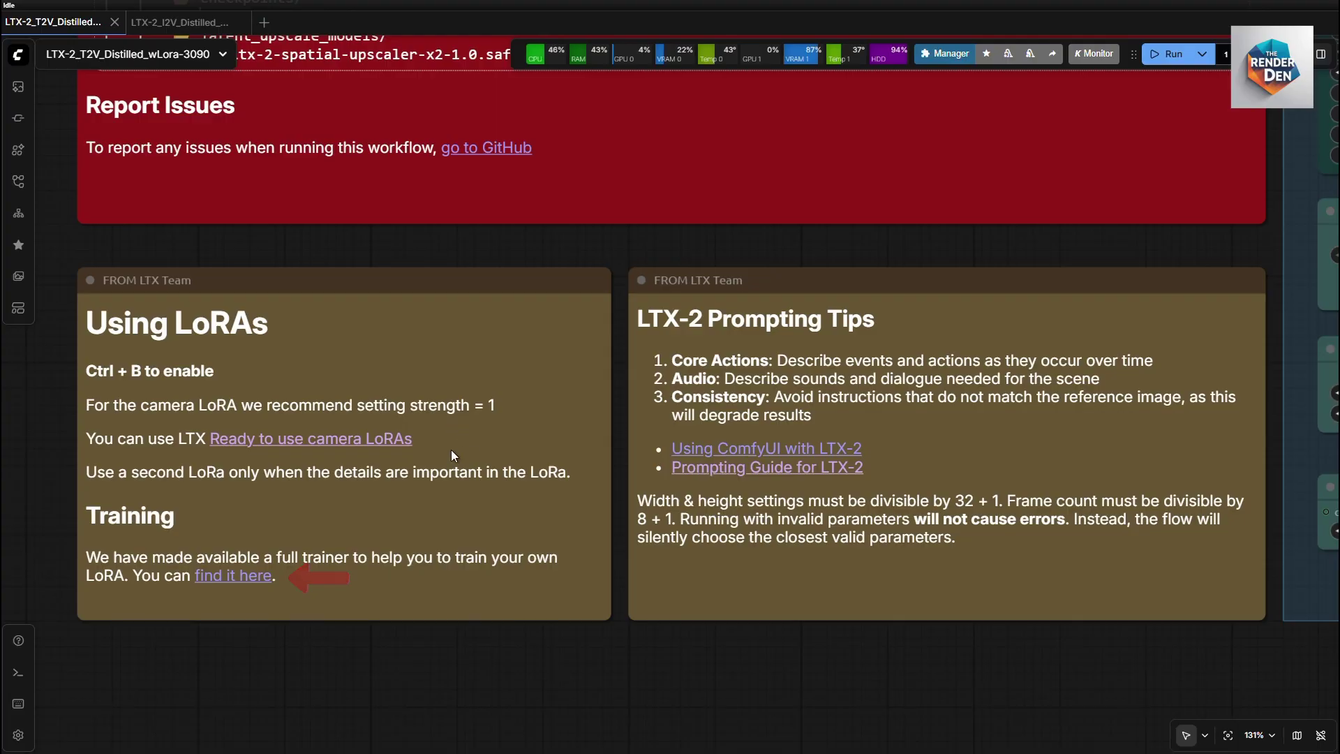
{"action": "left_click", "coordinate": [321, 450]}
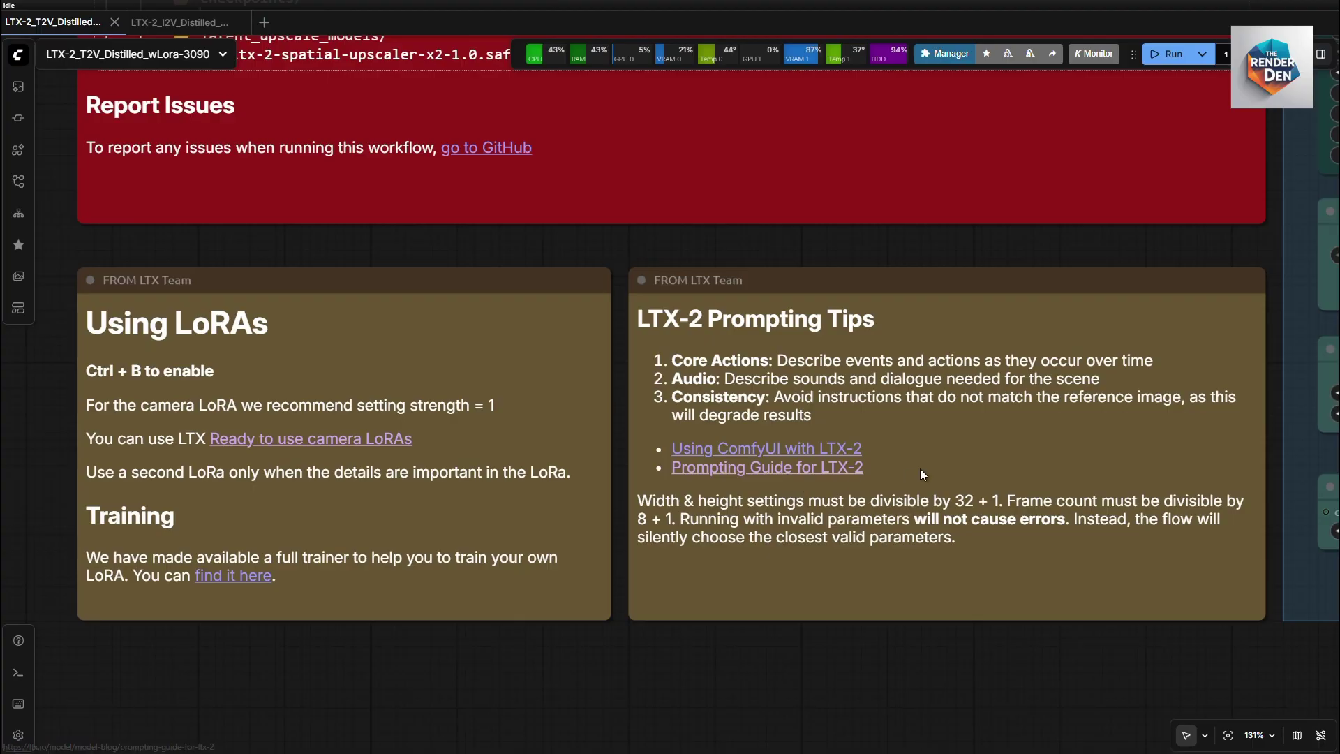
Open the 'Using ComfyUI with LTX-2' guide and scroll through it down to Troubleshooting.
{"action": "left_click", "coordinate": [789, 451]}
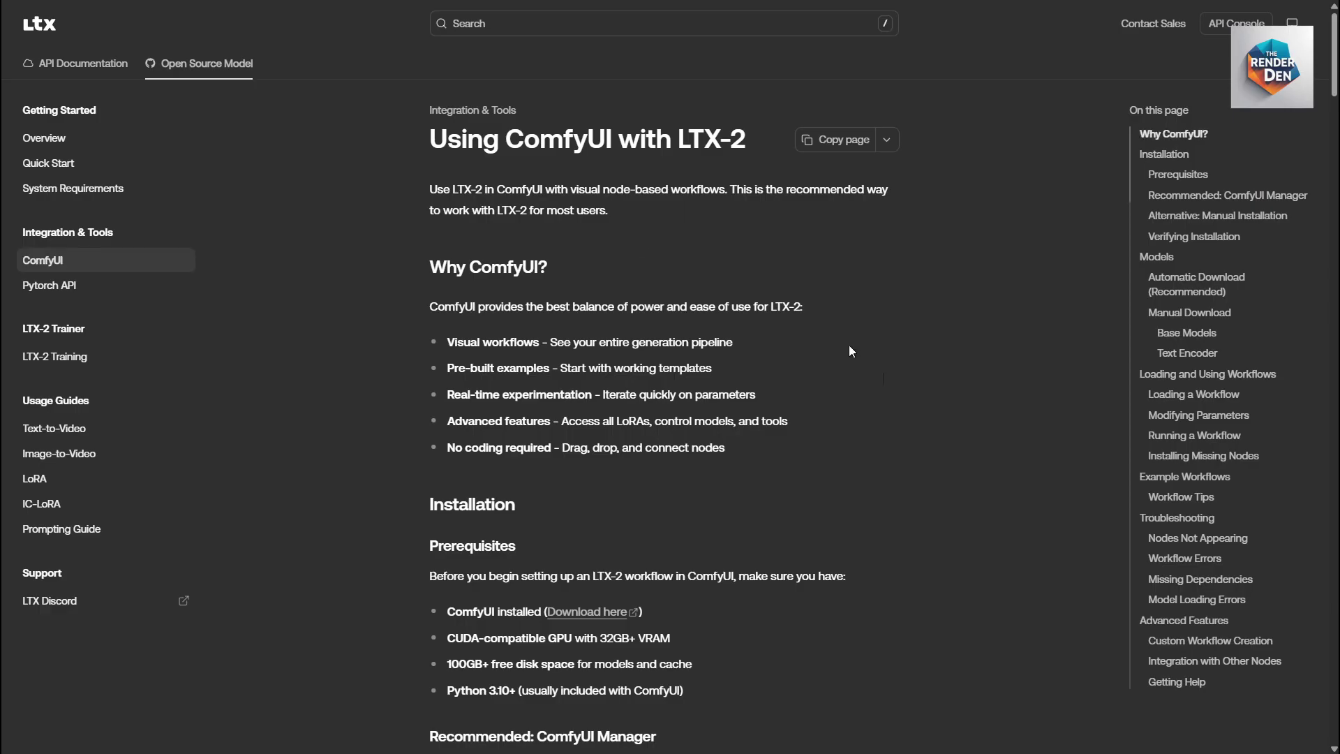
{"action": "scroll", "coordinate": [954, 406], "scroll_direction": "down", "scroll_amount": 5}
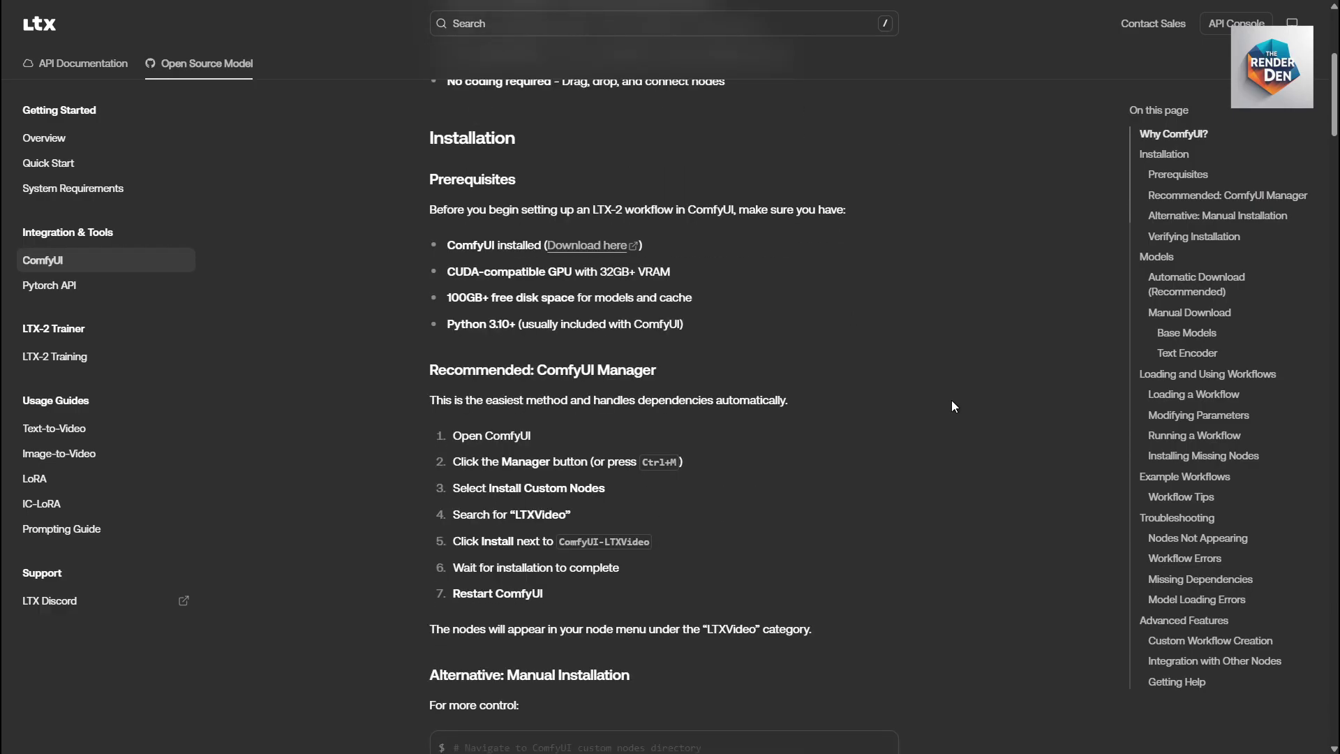
{"action": "scroll", "coordinate": [952, 401], "scroll_direction": "down", "scroll_amount": 2}
{"action": "scroll", "coordinate": [952, 403], "scroll_direction": "down", "scroll_amount": 7}
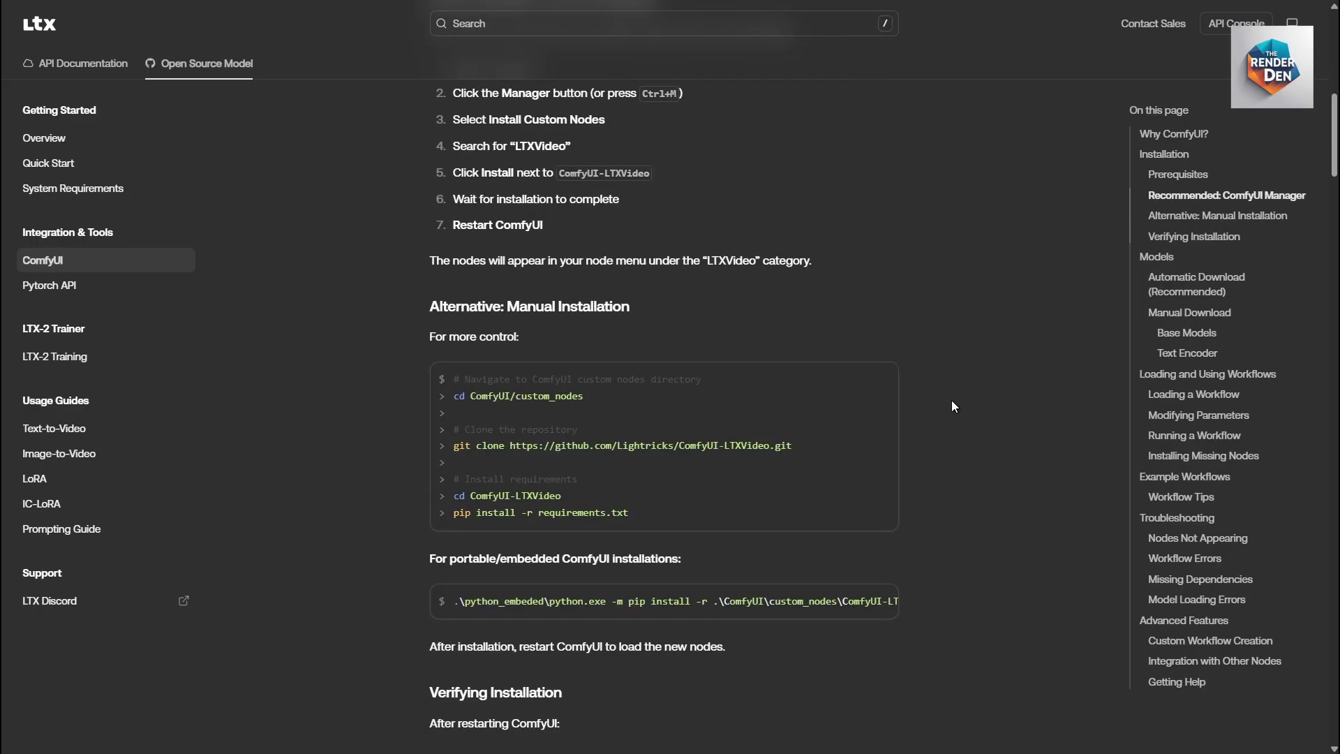
{"action": "scroll", "coordinate": [954, 406], "scroll_direction": "down", "scroll_amount": 2}
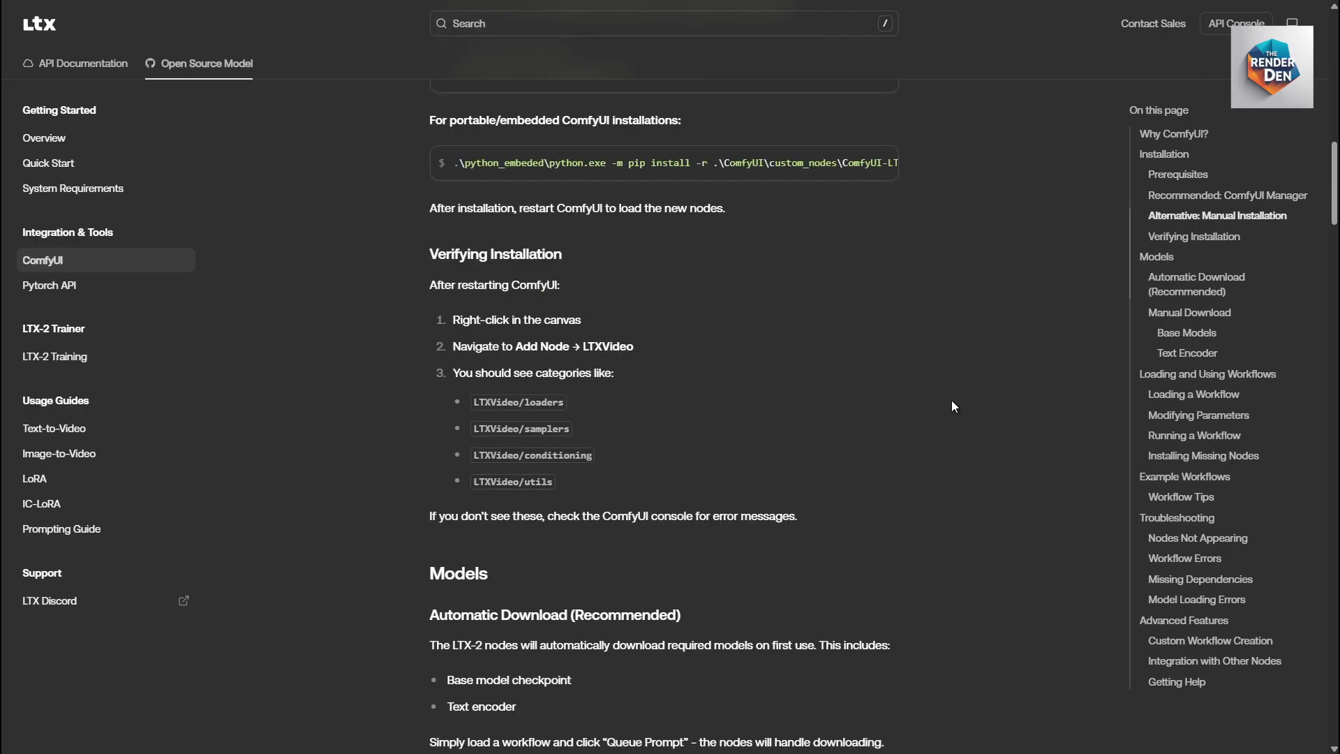
{"action": "scroll", "coordinate": [952, 401], "scroll_direction": "down", "scroll_amount": 4}
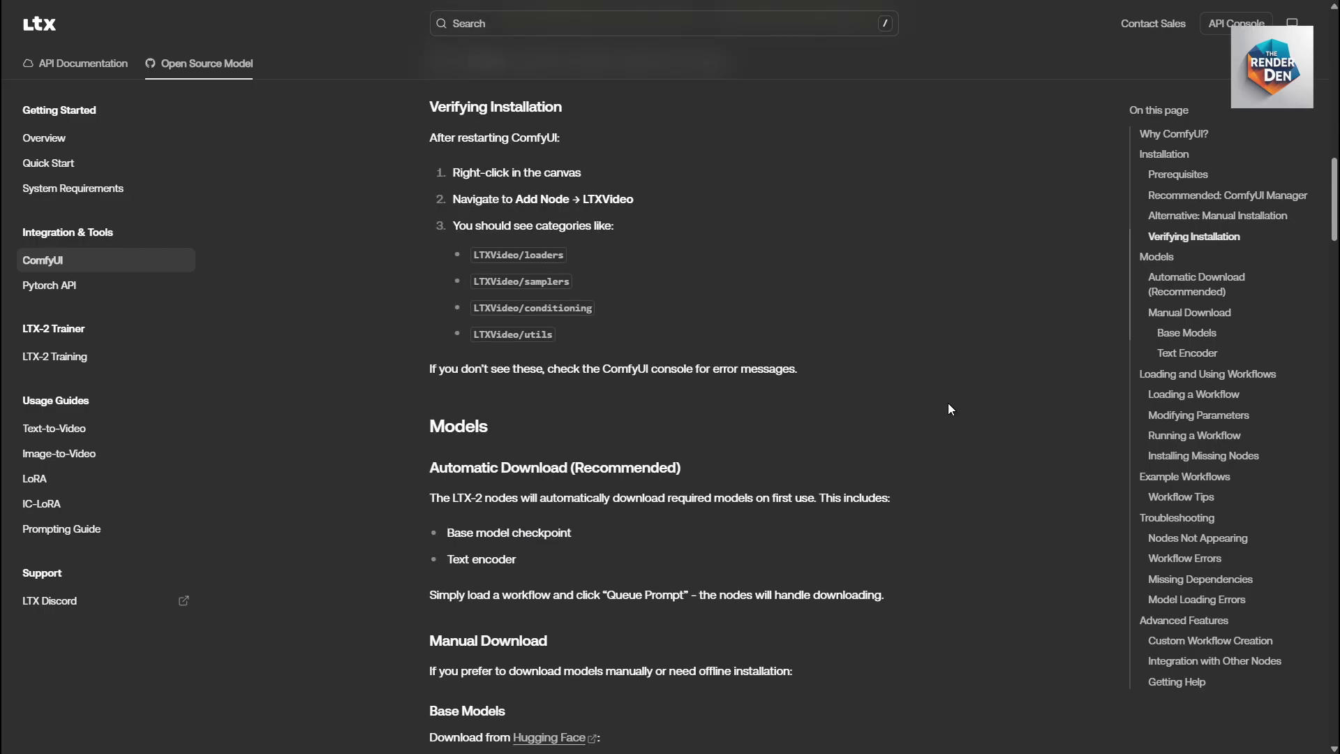
{"action": "scroll", "coordinate": [949, 405], "scroll_direction": "down", "scroll_amount": 7}
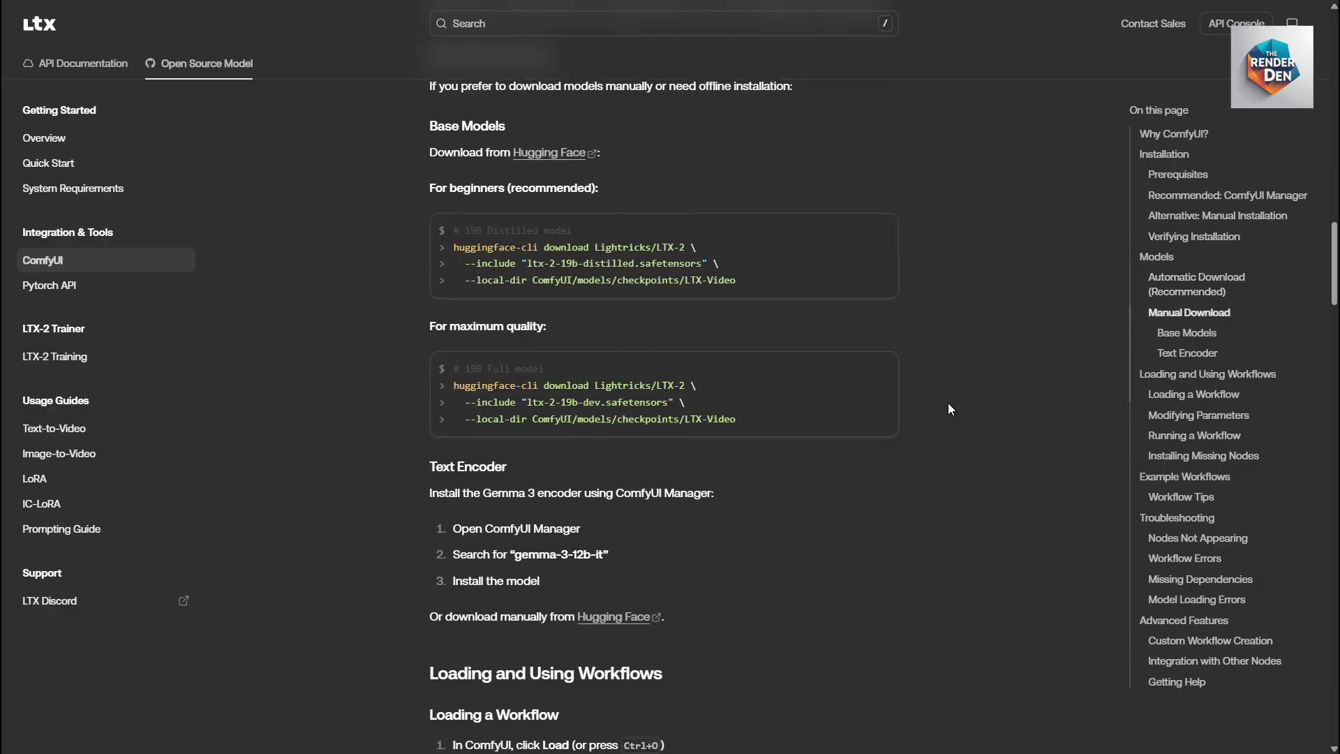
{"action": "scroll", "coordinate": [948, 409], "scroll_direction": "down", "scroll_amount": 10}
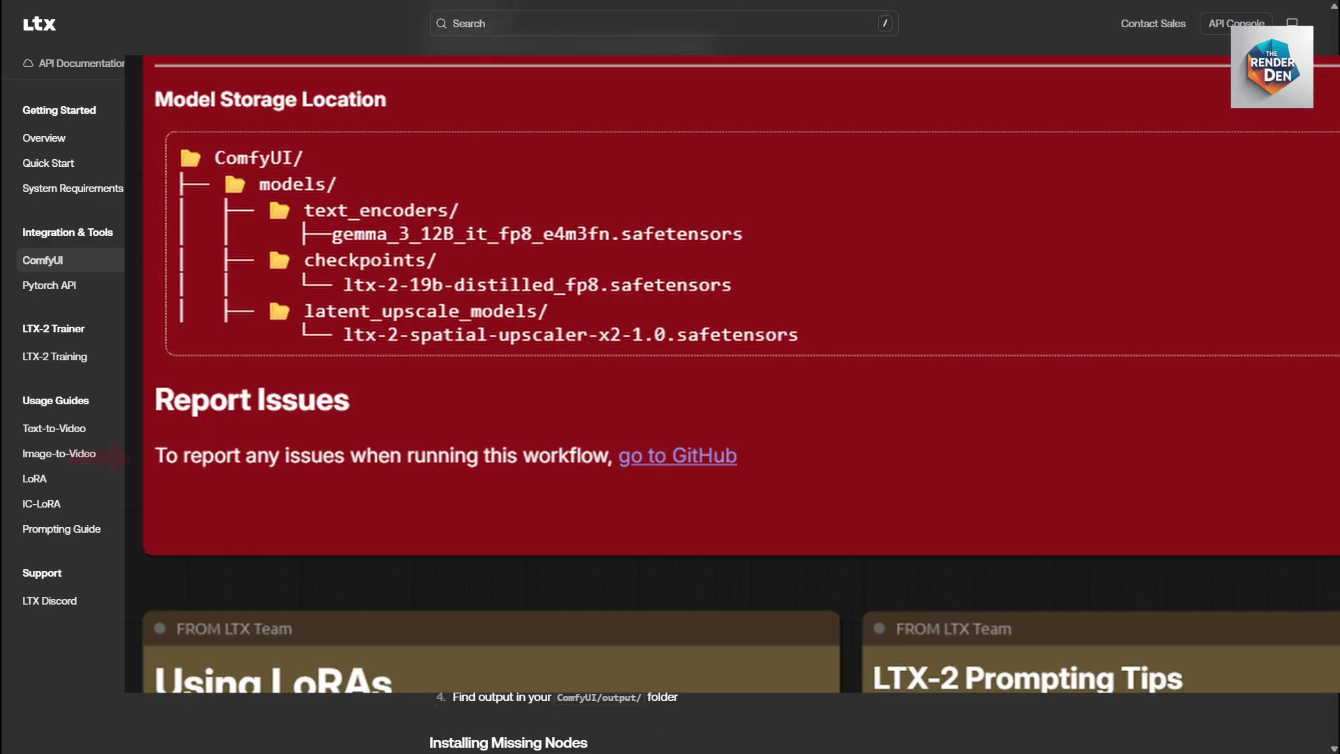
{"action": "scroll", "coordinate": [948, 409], "scroll_direction": "down", "scroll_amount": 5}
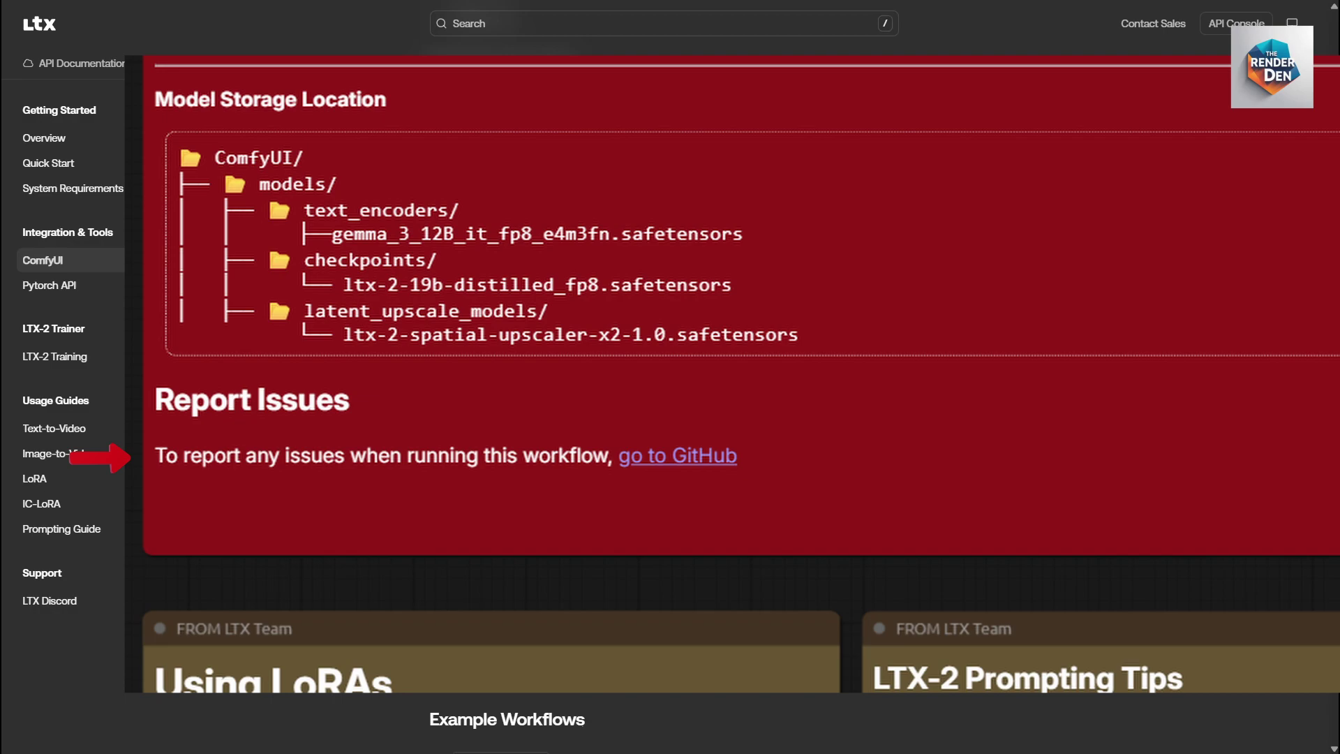
{"action": "scroll", "coordinate": [948, 409], "scroll_direction": "down", "scroll_amount": 6}
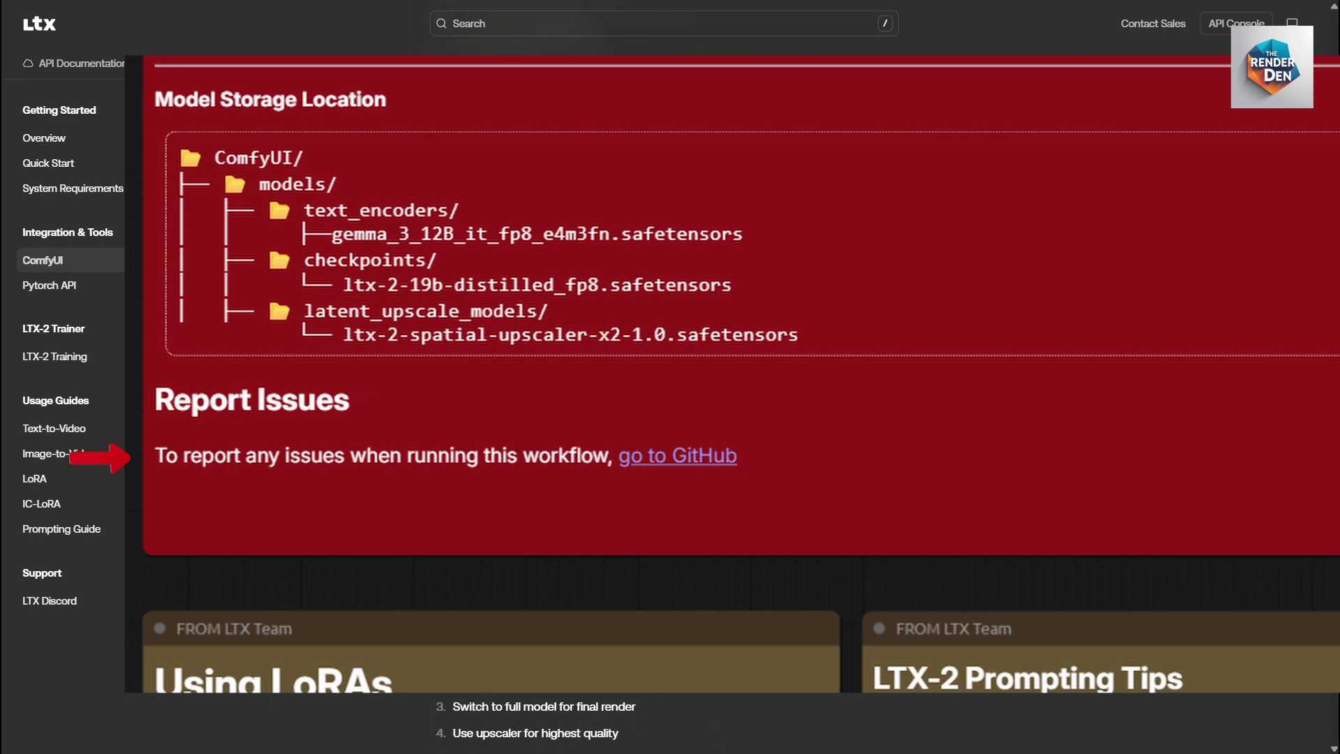
{"action": "scroll", "coordinate": [948, 403], "scroll_direction": "down", "scroll_amount": 7}
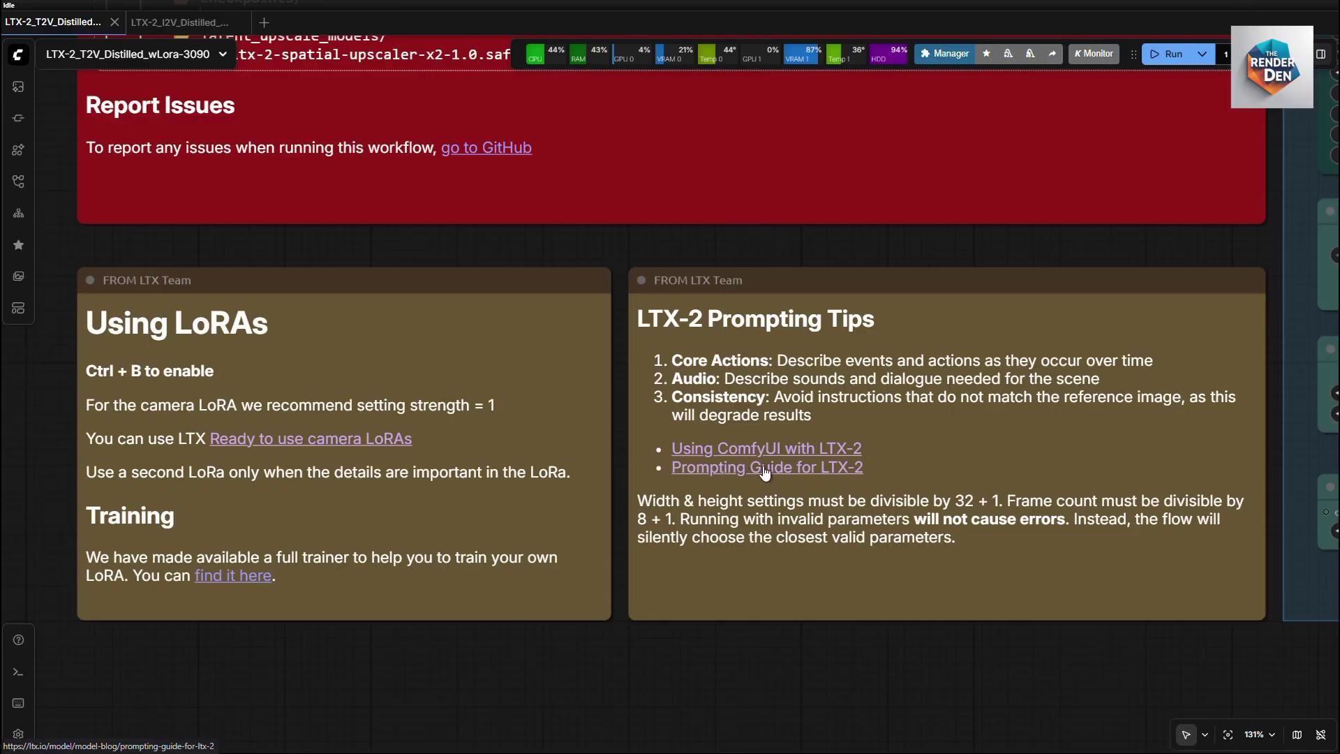
Open the Prompting Guide for LTX-2 and select the monster truck example prompt text.
{"action": "left_click", "coordinate": [766, 470]}
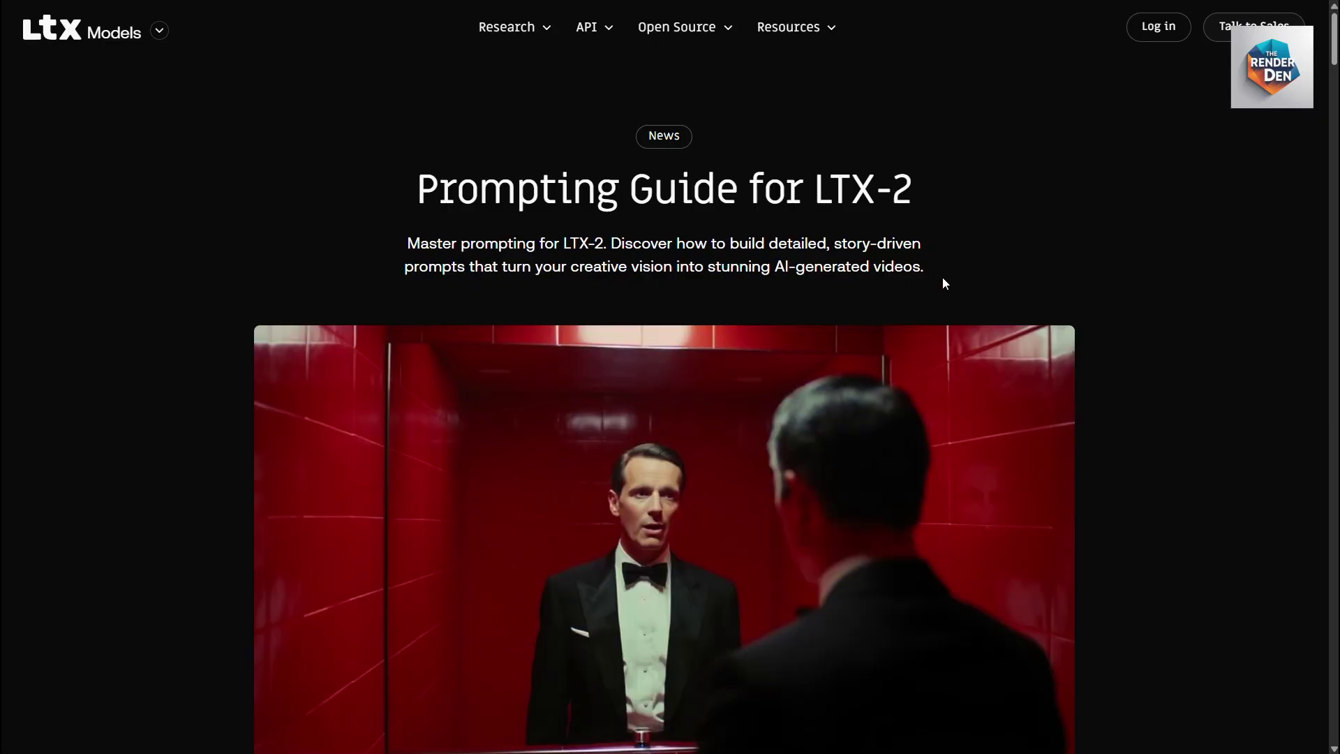
{"action": "scroll", "coordinate": [1074, 403], "scroll_direction": "down", "scroll_amount": 10}
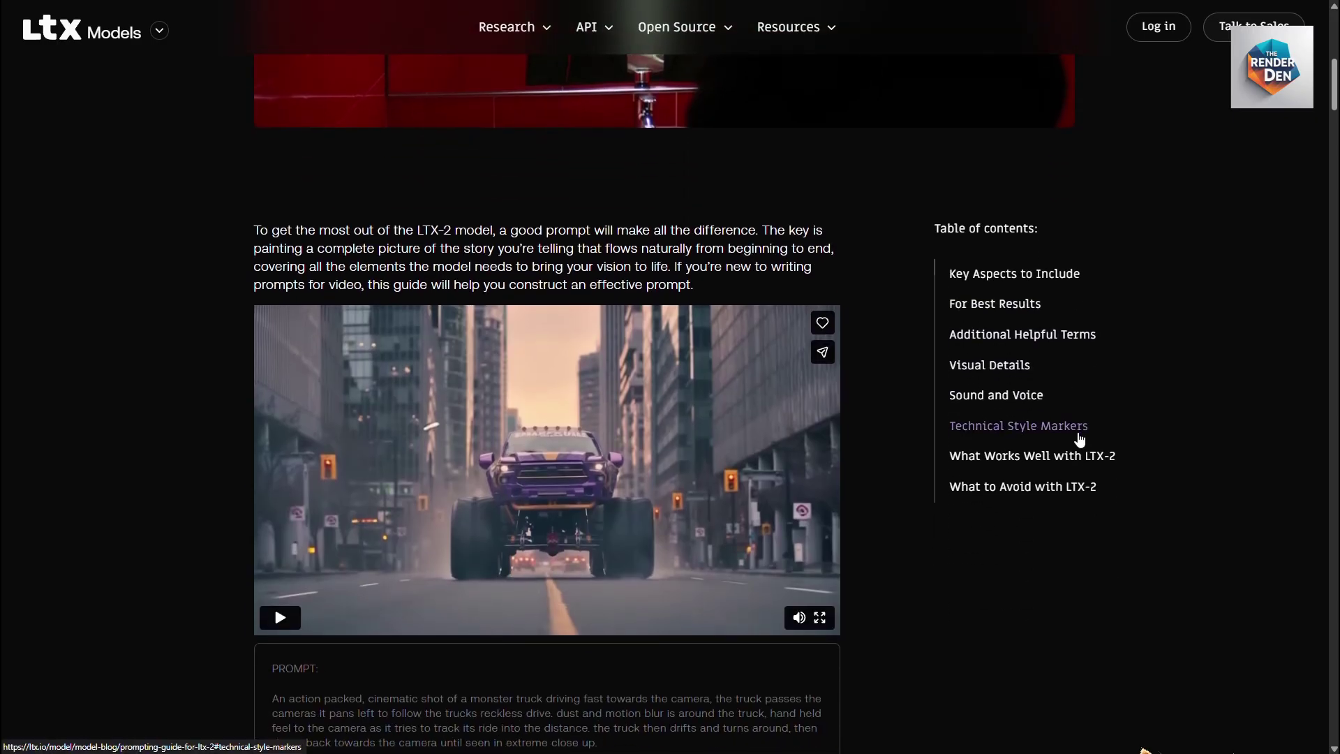
{"action": "scroll", "coordinate": [1033, 439], "scroll_direction": "down", "scroll_amount": 2}
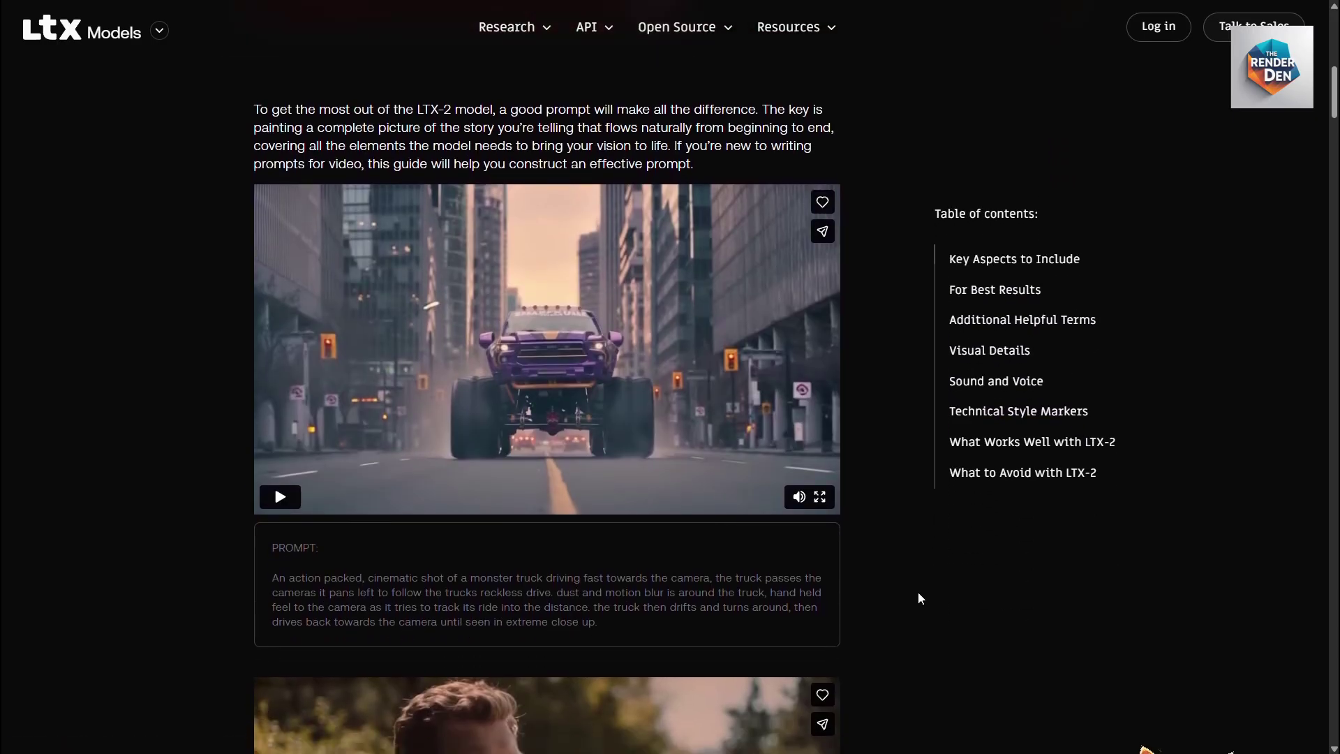
{"action": "scroll", "coordinate": [918, 592], "scroll_direction": "down", "scroll_amount": 3}
{"action": "left_click_drag", "start_coordinate": [621, 425], "coordinate": [267, 365]}
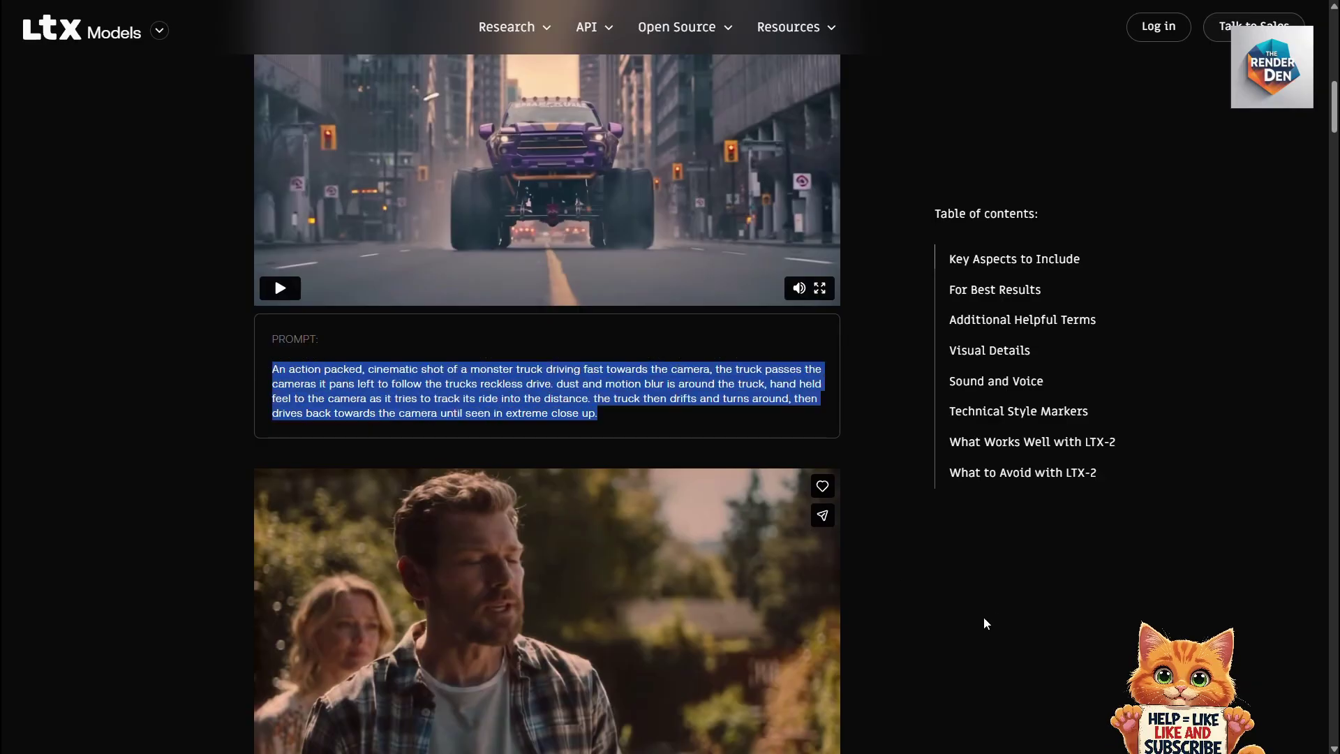
{"action": "scroll", "coordinate": [933, 619], "scroll_direction": "down", "scroll_amount": 3}
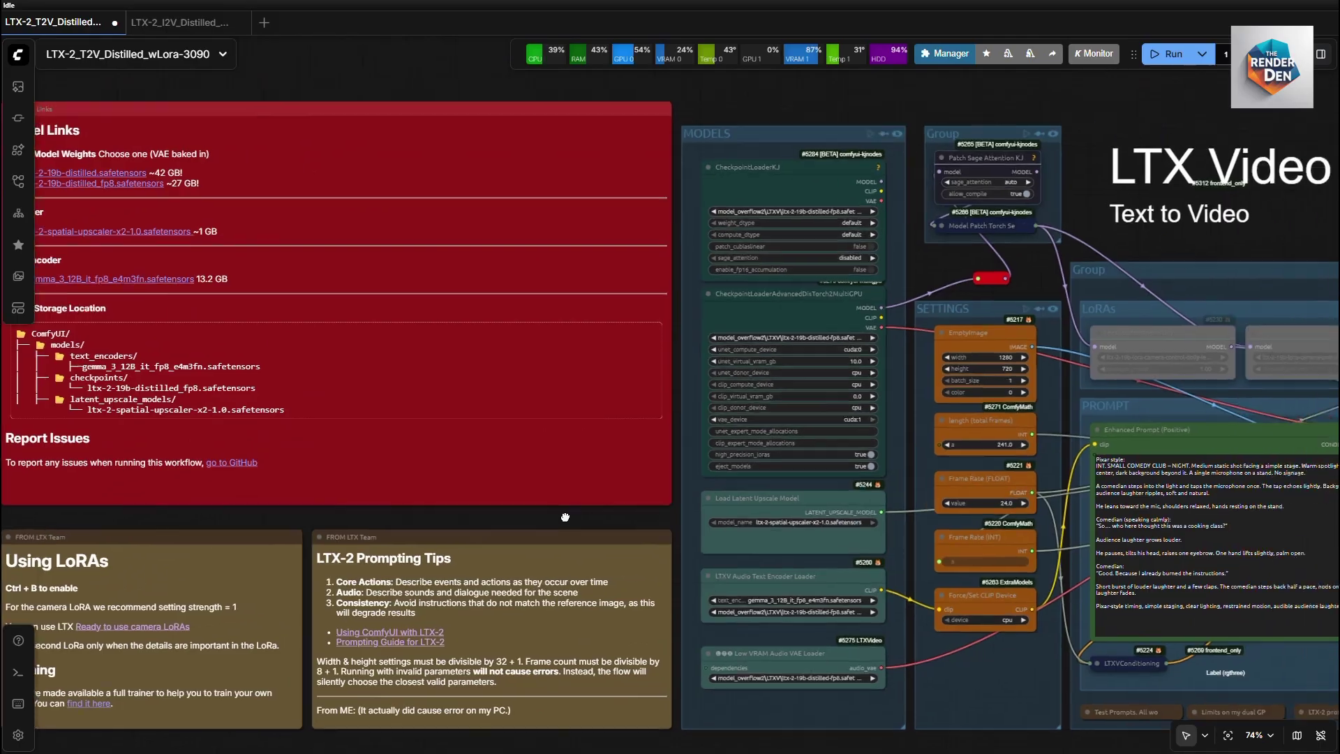
Bring both checkpoint loaders into view and select CheckpointLoaderKJ and the DisTorch2 MultiGPU loader.
{"action": "scroll", "coordinate": [828, 369], "scroll_direction": "up", "scroll_amount": 2}
{"action": "scroll", "coordinate": [828, 370], "scroll_direction": "up", "scroll_amount": 3}
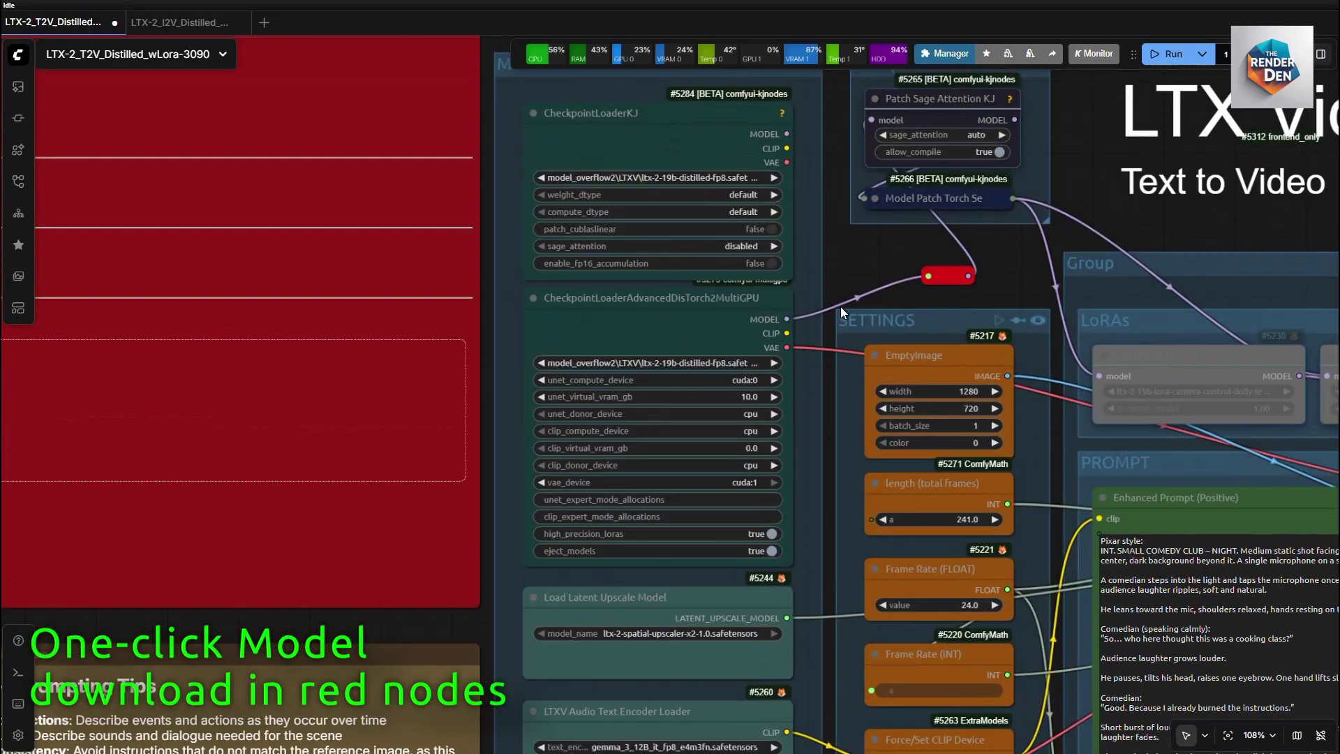
{"action": "scroll", "coordinate": [849, 287], "scroll_direction": "up", "scroll_amount": 2}
{"action": "left_click_drag", "start_coordinate": [777, 391], "coordinate": [793, 464]}
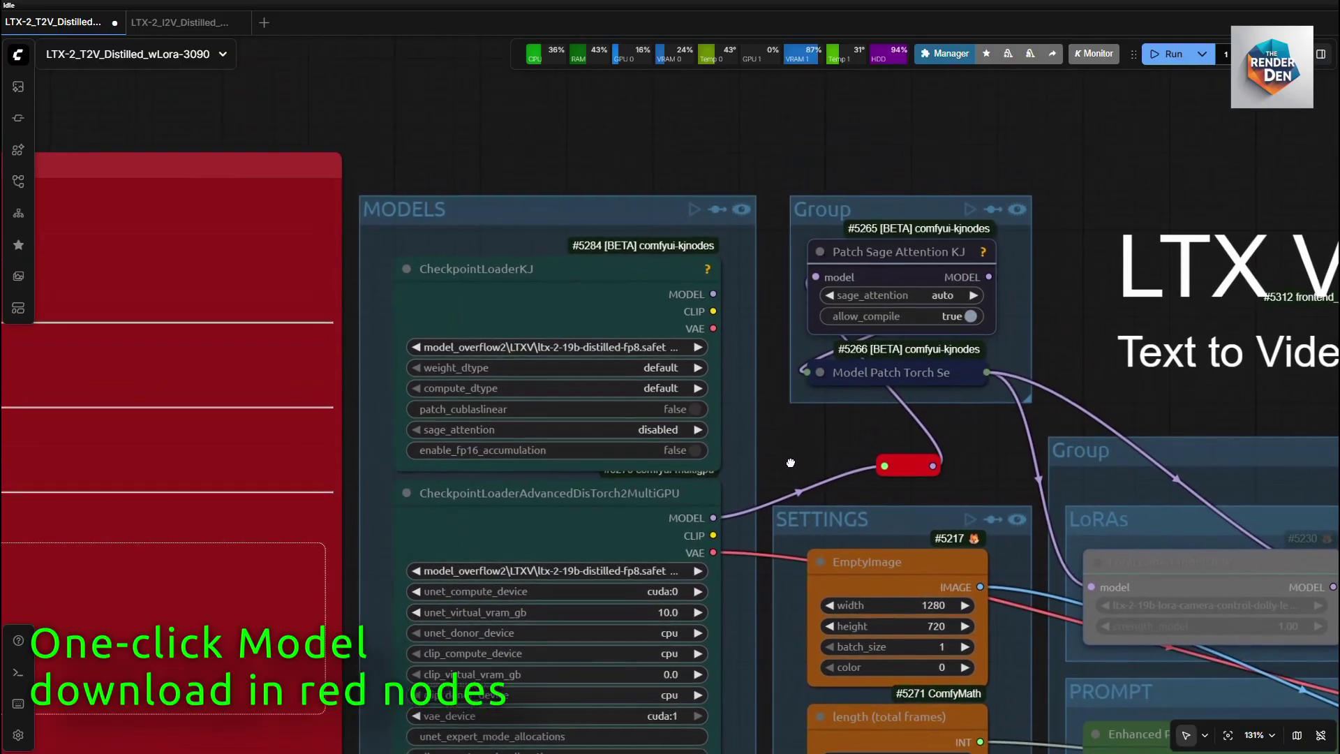
{"action": "scroll", "coordinate": [812, 475], "scroll_direction": "up", "scroll_amount": 1}
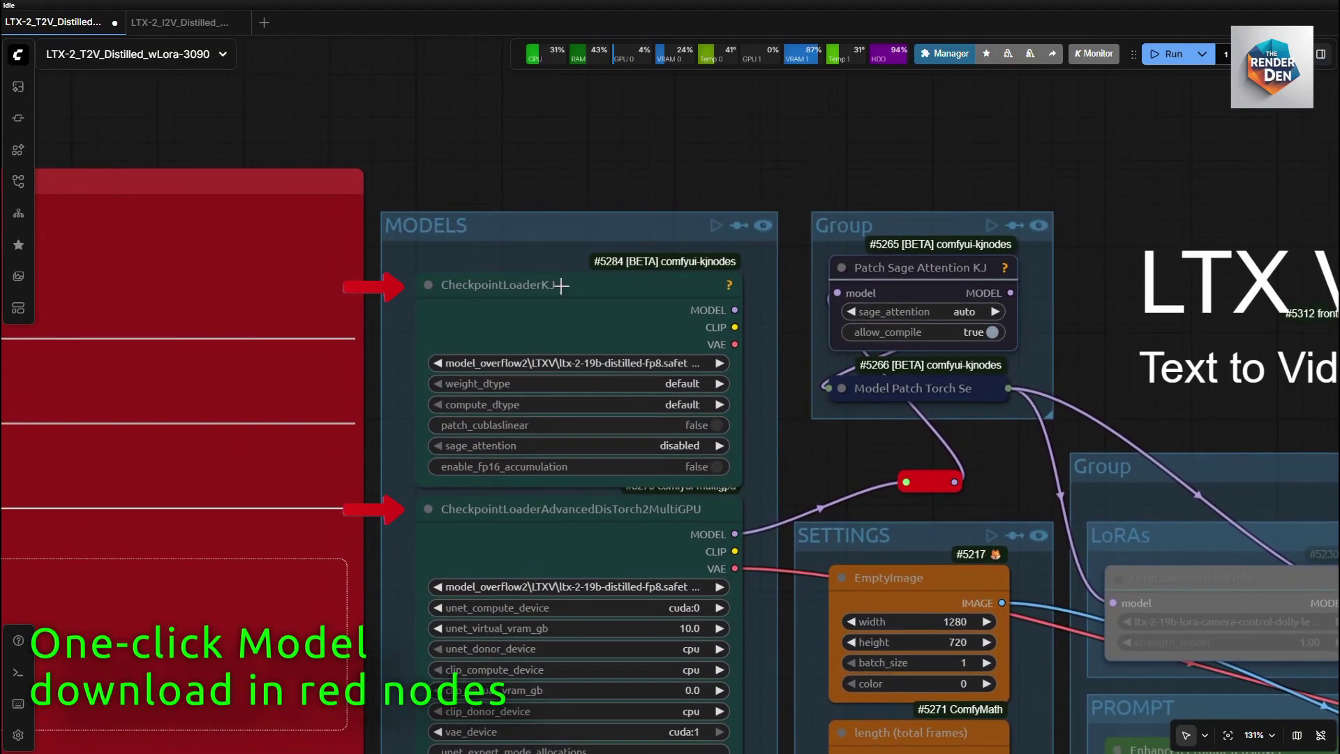
{"action": "left_click", "coordinate": [514, 288]}
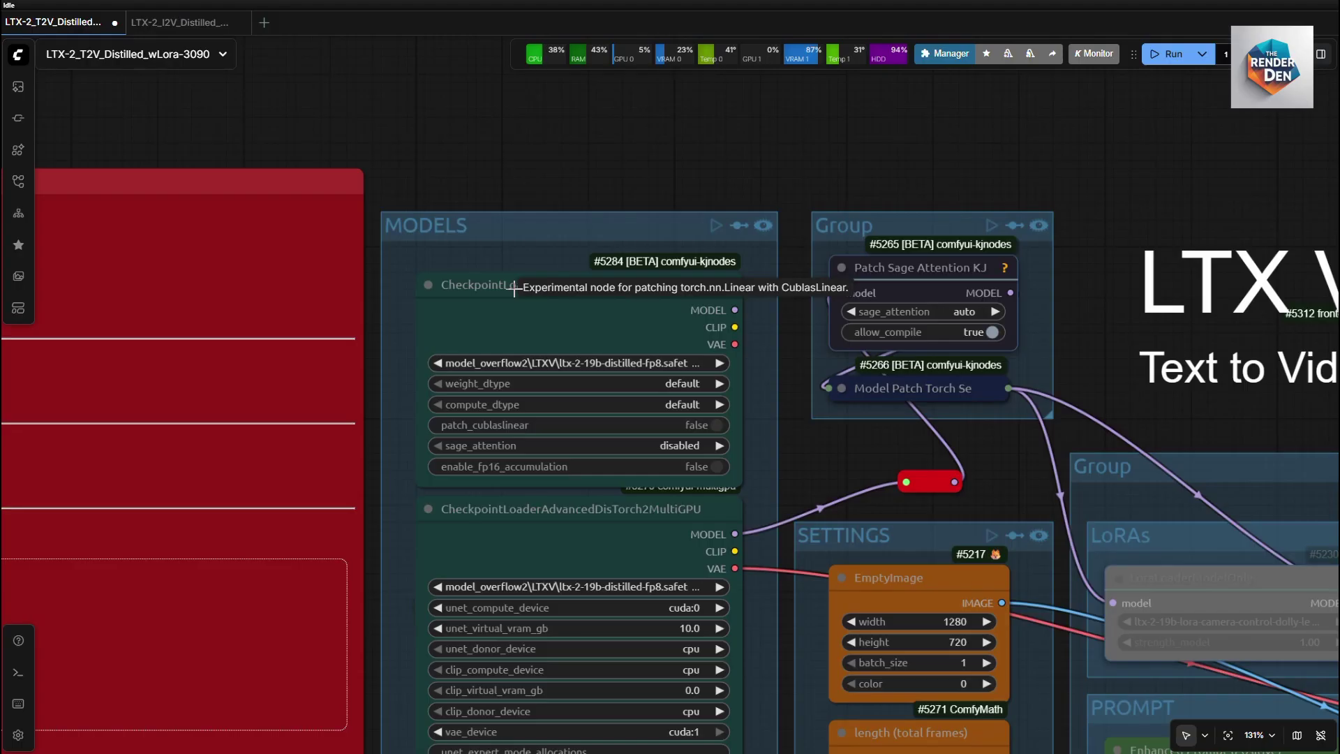
{"action": "left_click", "coordinate": [514, 288]}
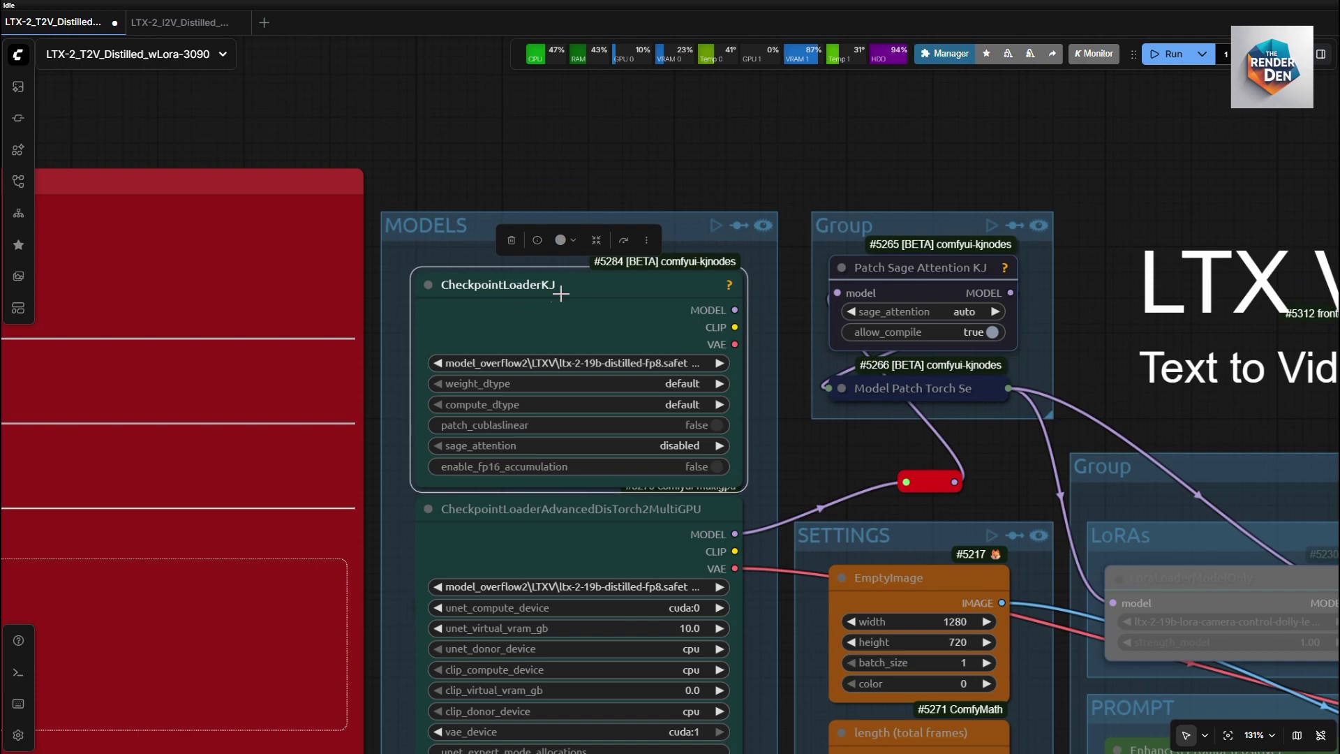
{"action": "left_click", "coordinate": [551, 517]}
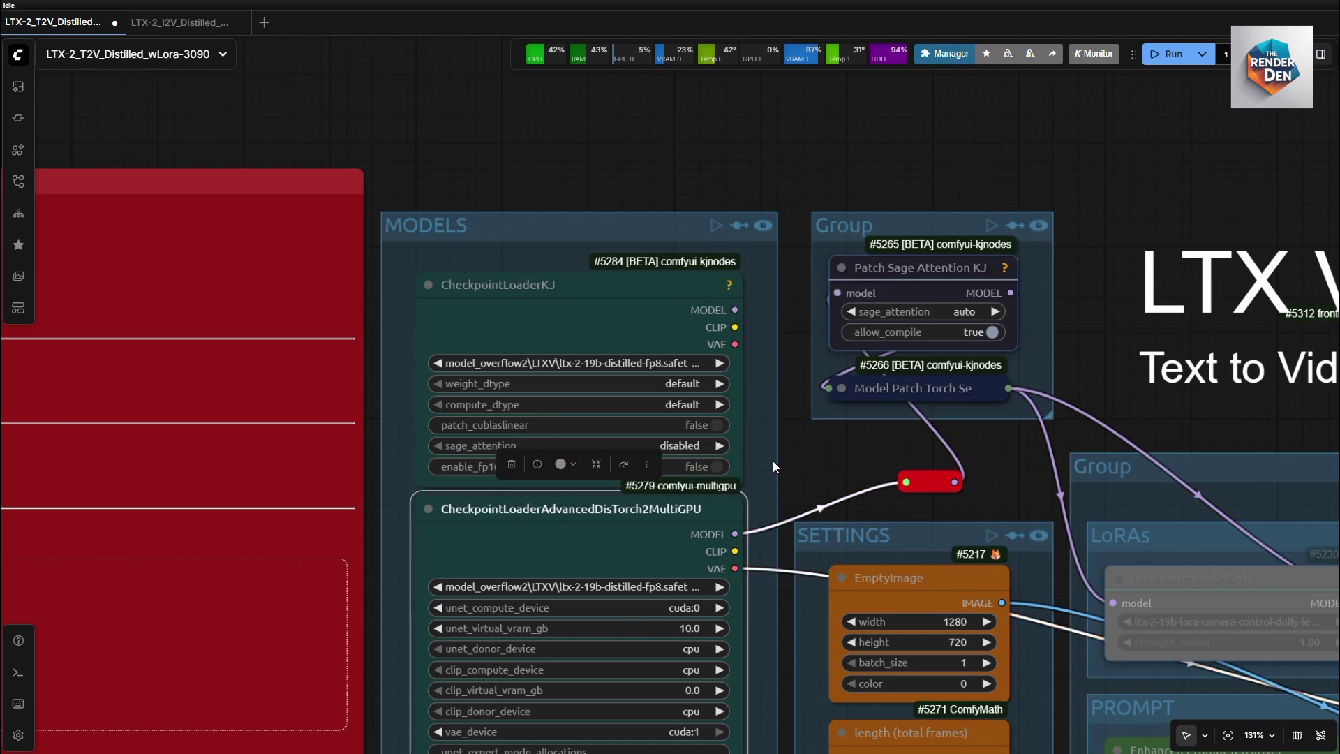
{"action": "left_click", "coordinate": [799, 454]}
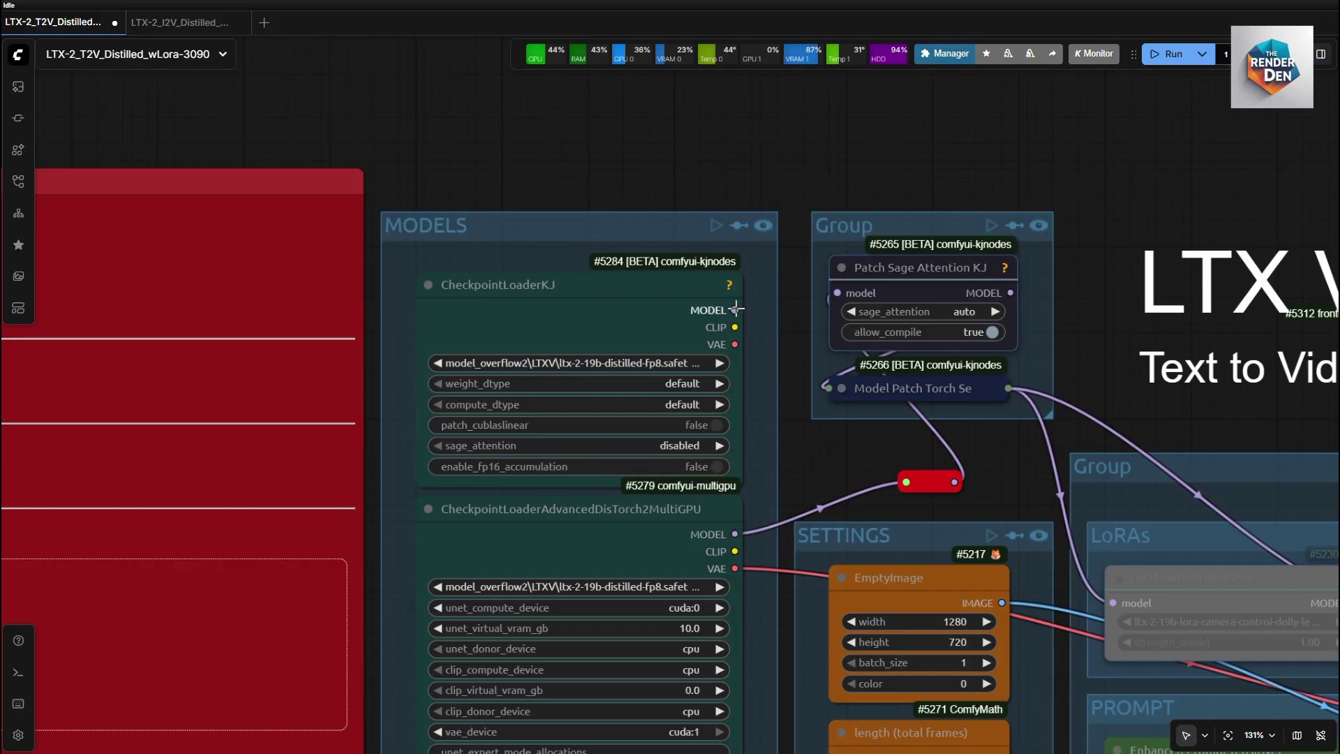
Wire CheckpointLoaderKJ's MODEL output into the red model reroute node.
{"action": "left_click_drag", "start_coordinate": [736, 308], "coordinate": [903, 482]}
{"action": "scroll", "coordinate": [782, 417], "scroll_direction": "up", "scroll_amount": 2}
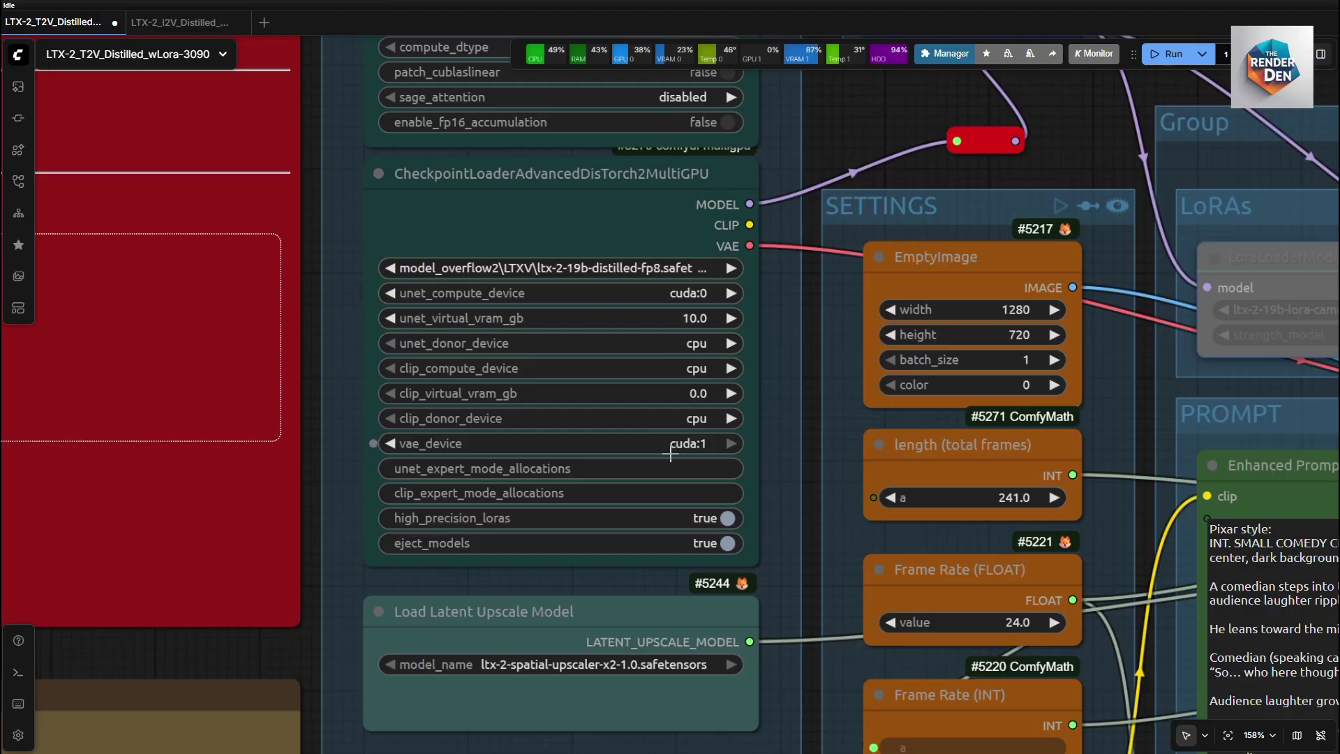
{"action": "scroll", "coordinate": [792, 490], "scroll_direction": "down", "scroll_amount": 2}
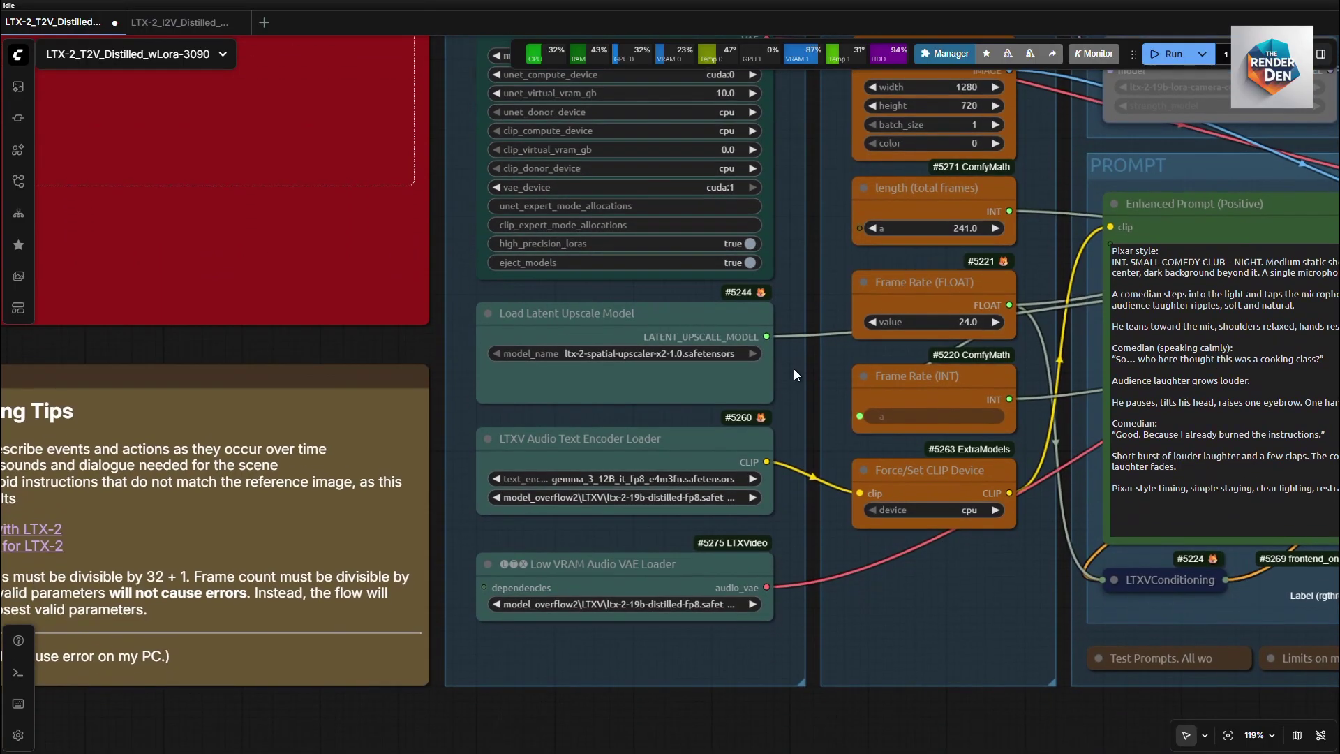
Scroll through the pollockjj/ComfyUI-MultiGPU repository page.
{"action": "scroll", "coordinate": [794, 369], "scroll_direction": "up", "scroll_amount": 4}
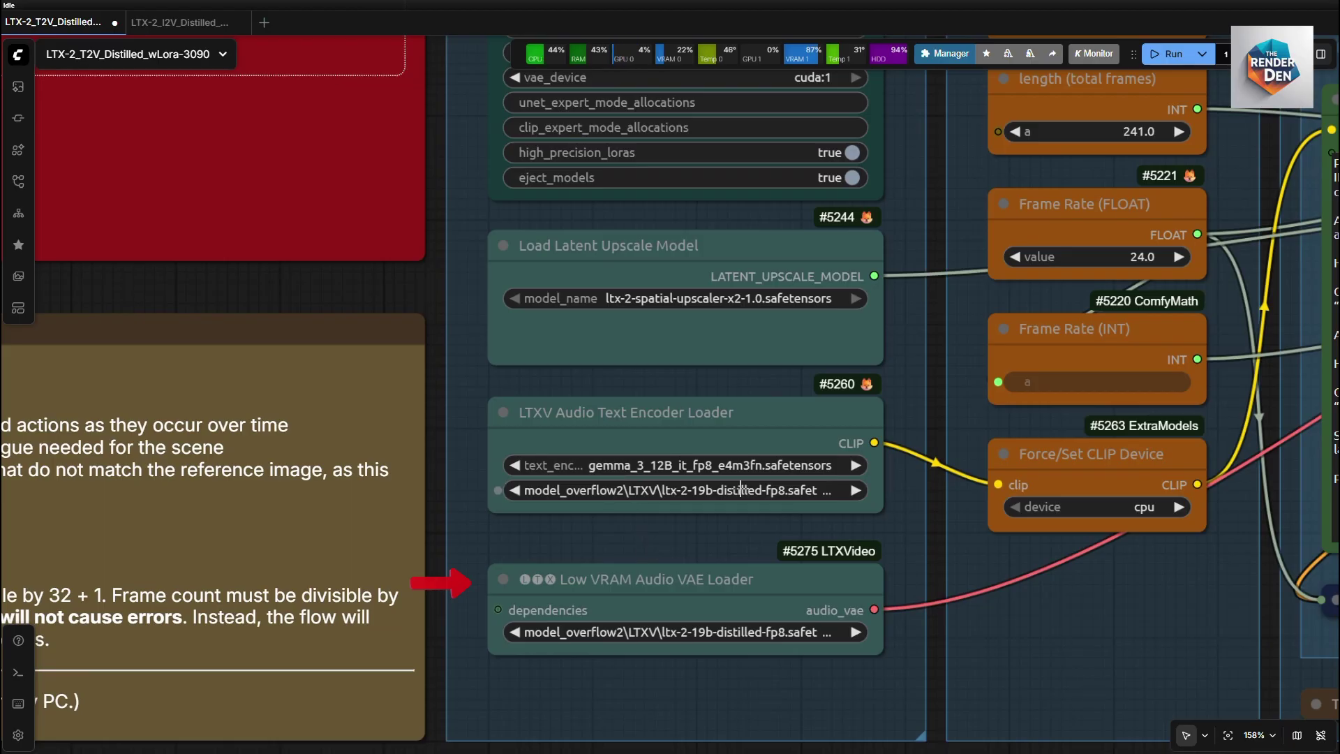
Pan to the Patch Sage Attention KJ node and set sage_attention to disabled.
{"action": "left_click_drag", "start_coordinate": [705, 539], "coordinate": [705, 480]}
{"action": "scroll", "coordinate": [704, 531], "scroll_direction": "down", "scroll_amount": 1}
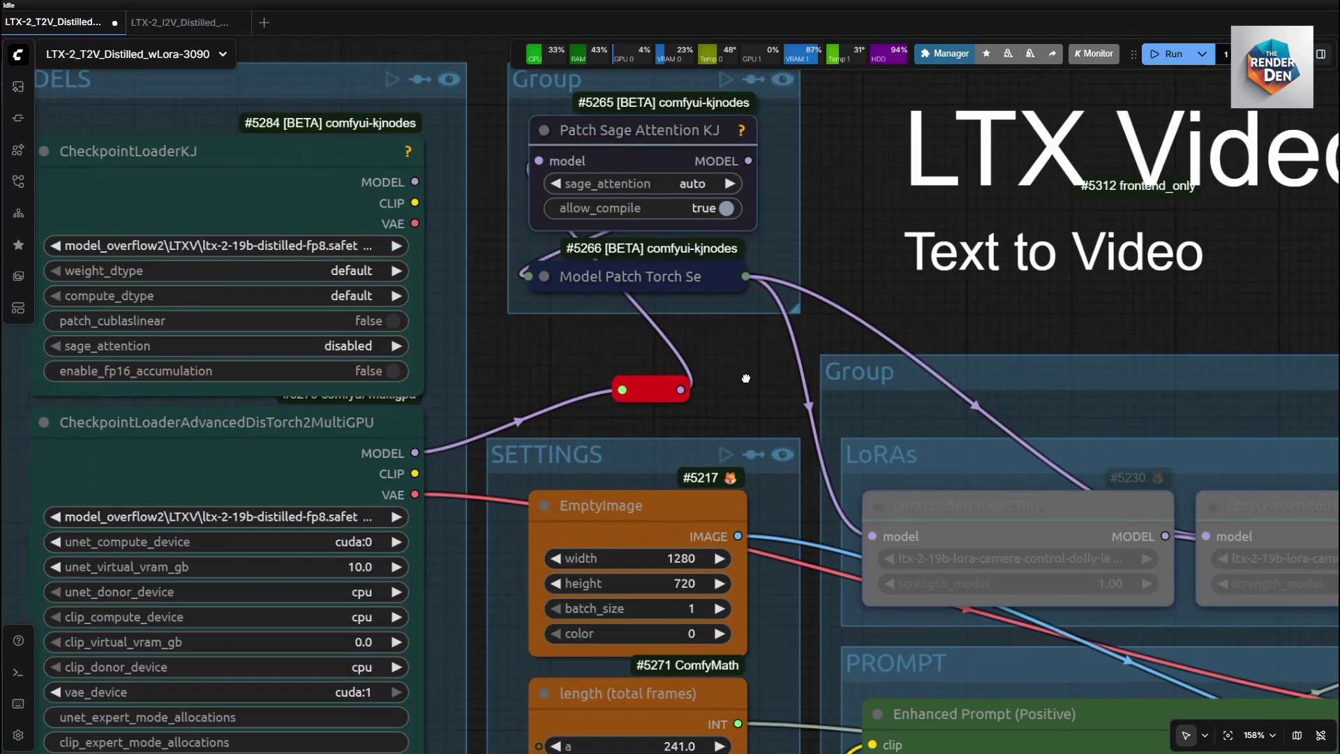
{"action": "scroll", "coordinate": [746, 465], "scroll_direction": "up", "scroll_amount": 5}
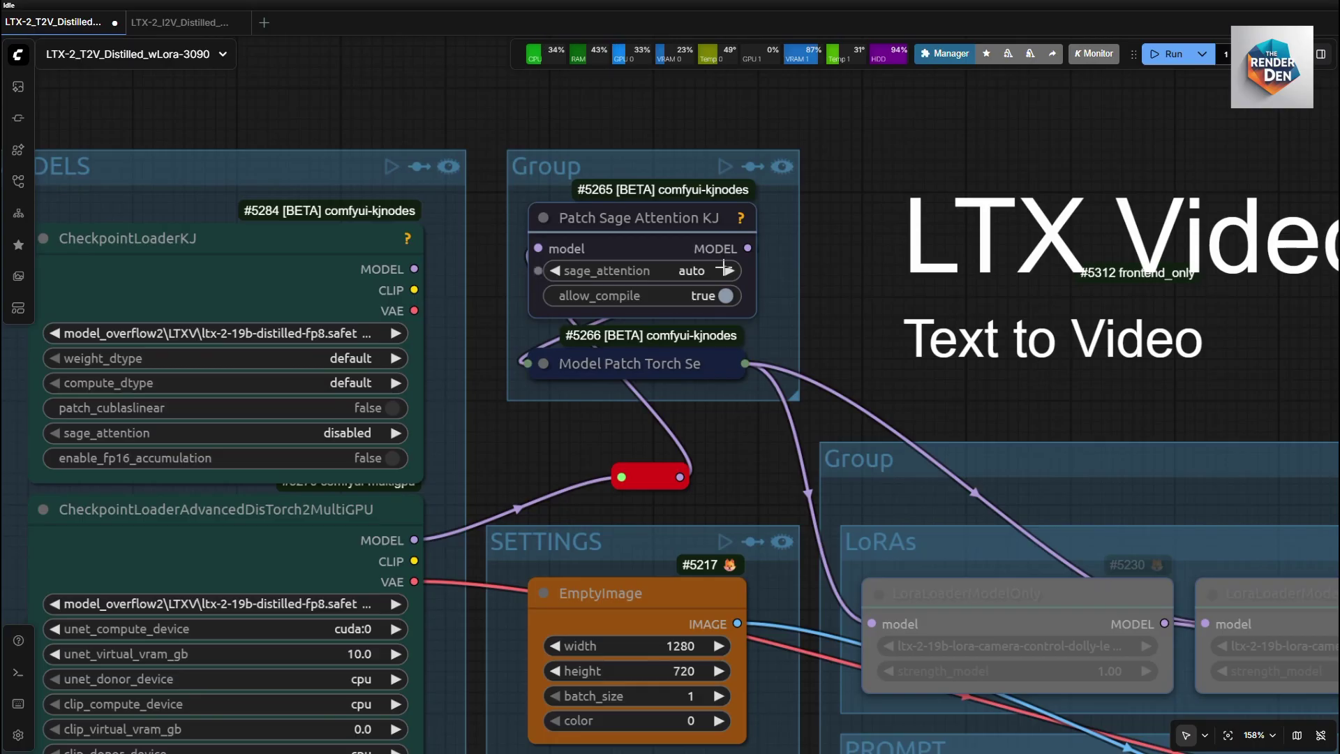
{"action": "left_click", "coordinate": [556, 270]}
{"action": "scroll", "coordinate": [767, 300], "scroll_direction": "down", "scroll_amount": 10}
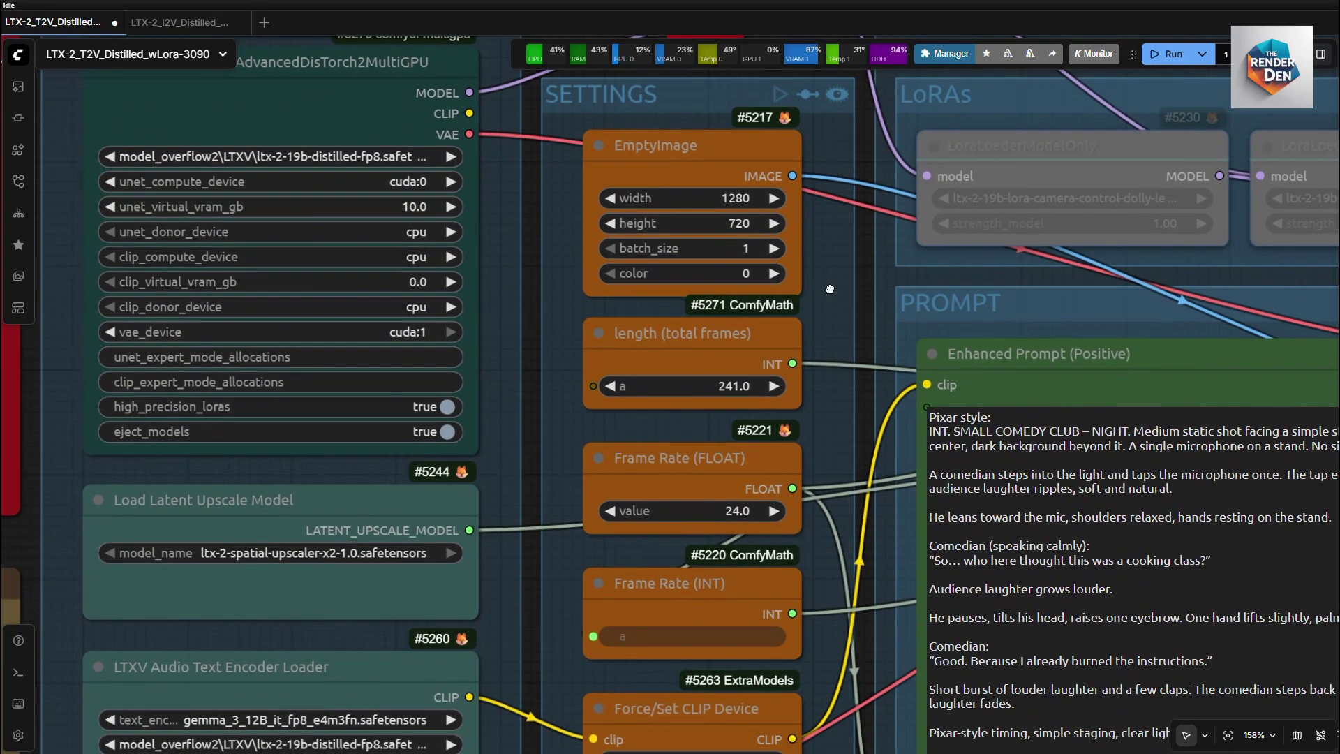
{"action": "scroll", "coordinate": [829, 289], "scroll_direction": "down", "scroll_amount": 1}
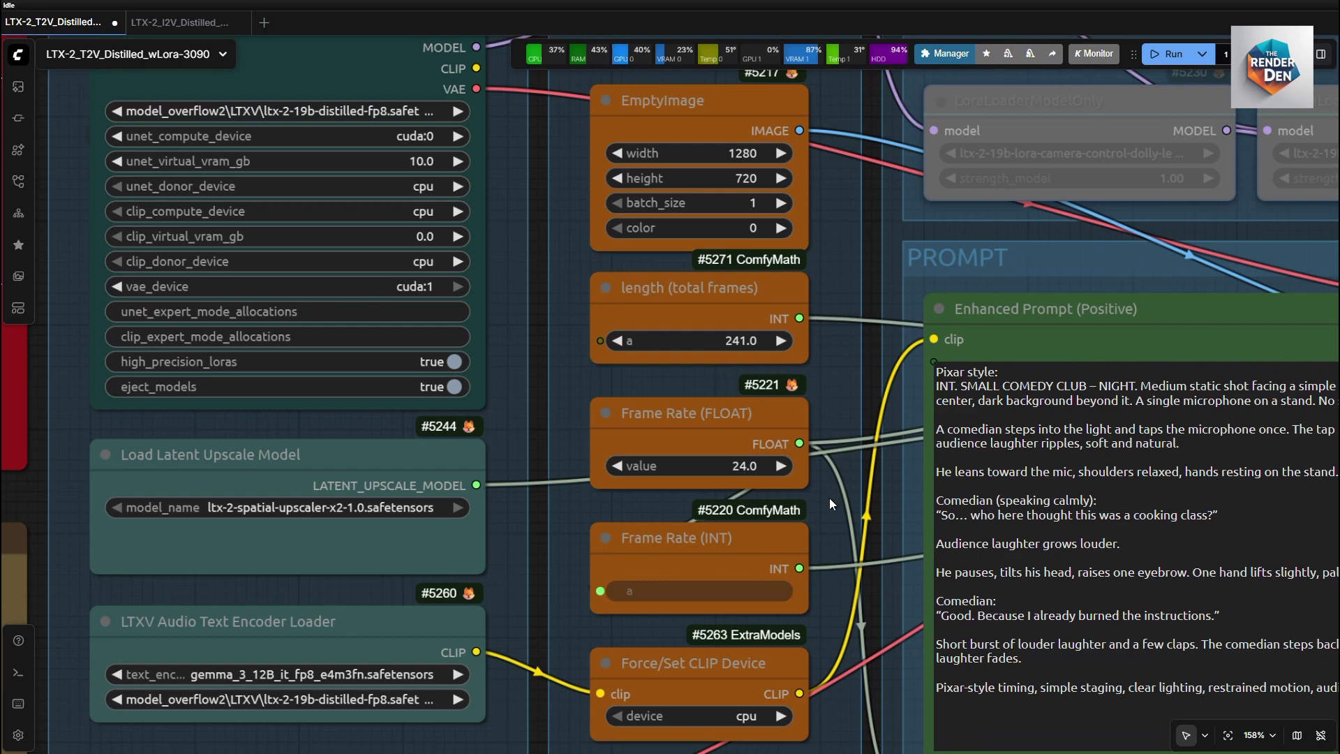
Open the Value prompt on the length node's 'a' field for the total-frames expression.
{"action": "left_click", "coordinate": [741, 340]}
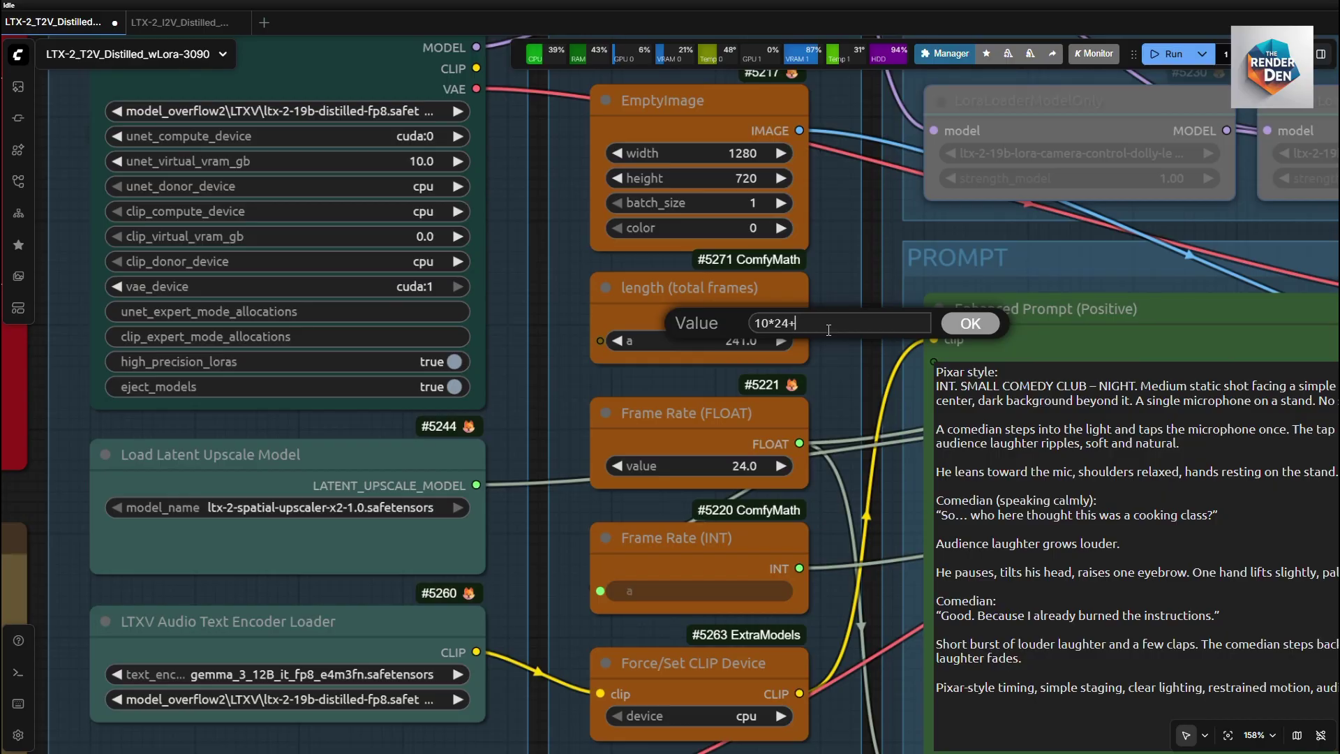
Confirm the 10*24+1 expression so the total-frames length reads 241.0.
{"action": "key", "text": "Return"}
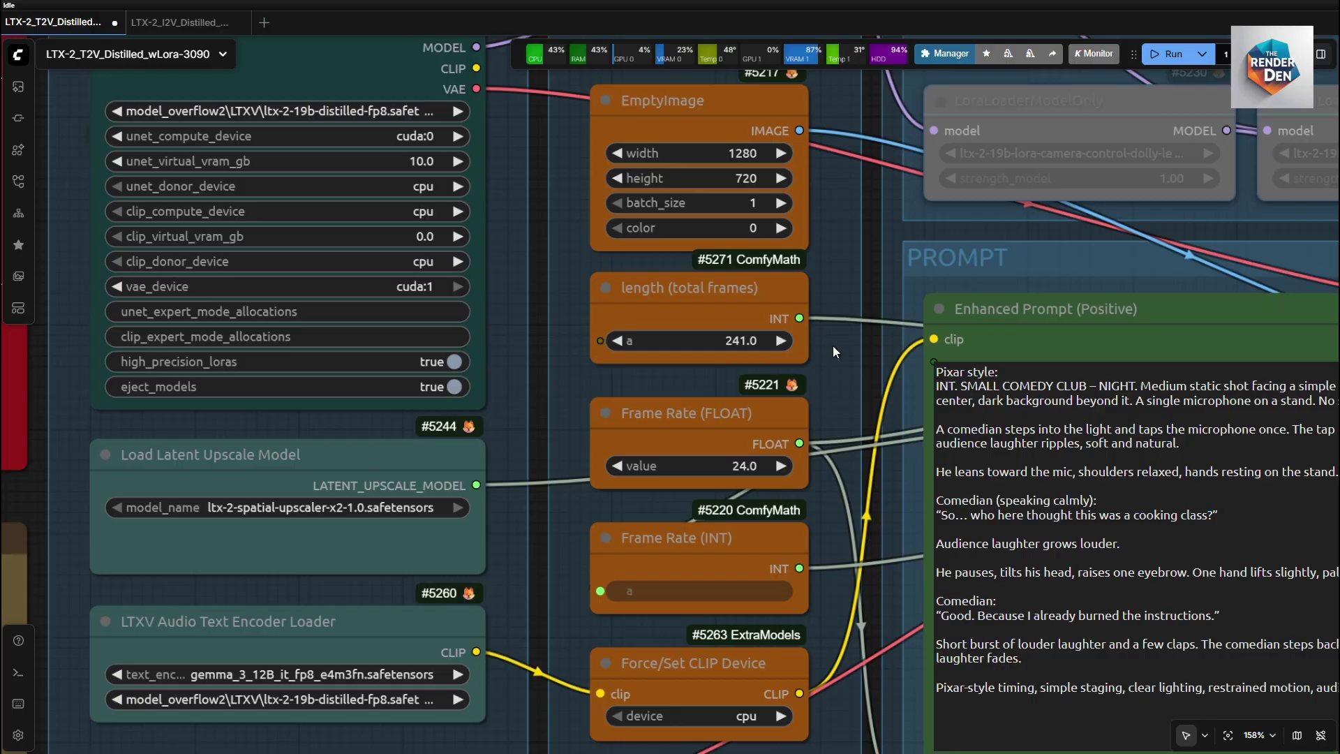
{"action": "scroll", "coordinate": [836, 378], "scroll_direction": "down", "scroll_amount": 5}
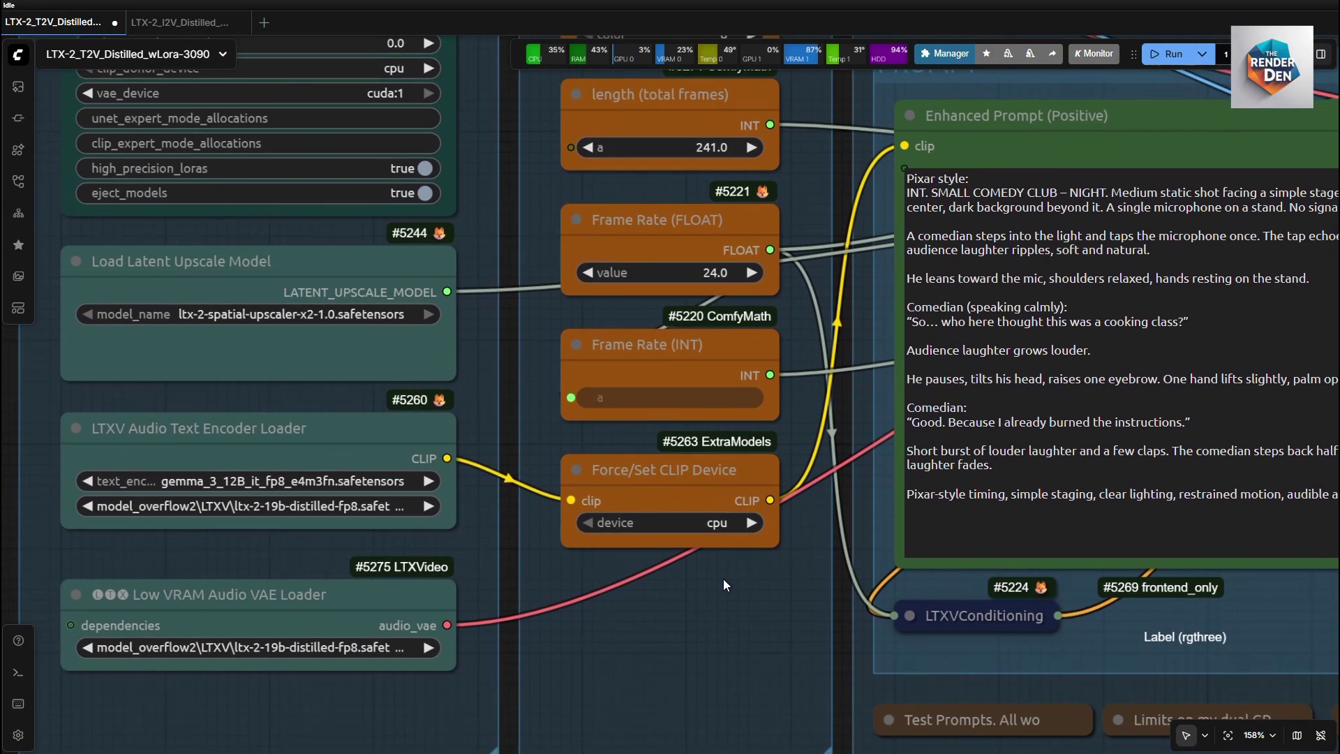
{"action": "scroll", "coordinate": [723, 580], "scroll_direction": "up", "scroll_amount": 4}
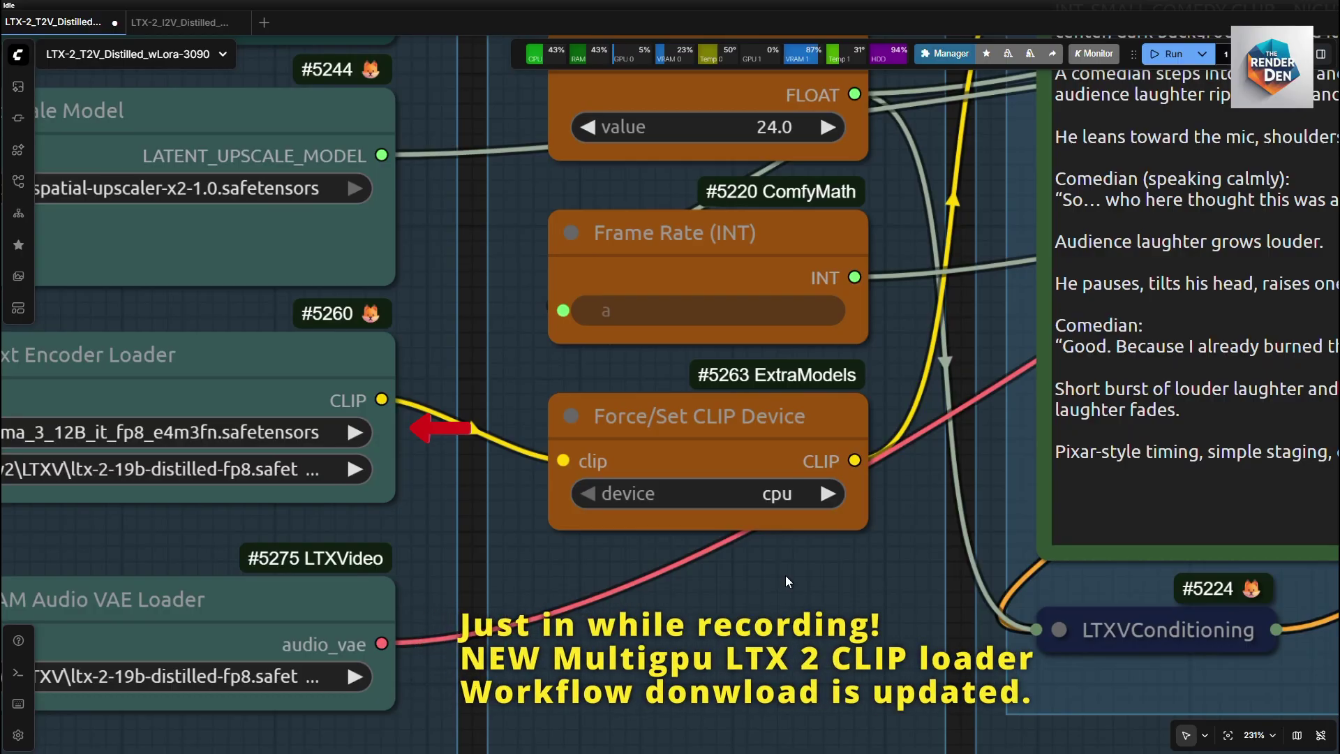
{"action": "scroll", "coordinate": [785, 576], "scroll_direction": "down", "scroll_amount": 1}
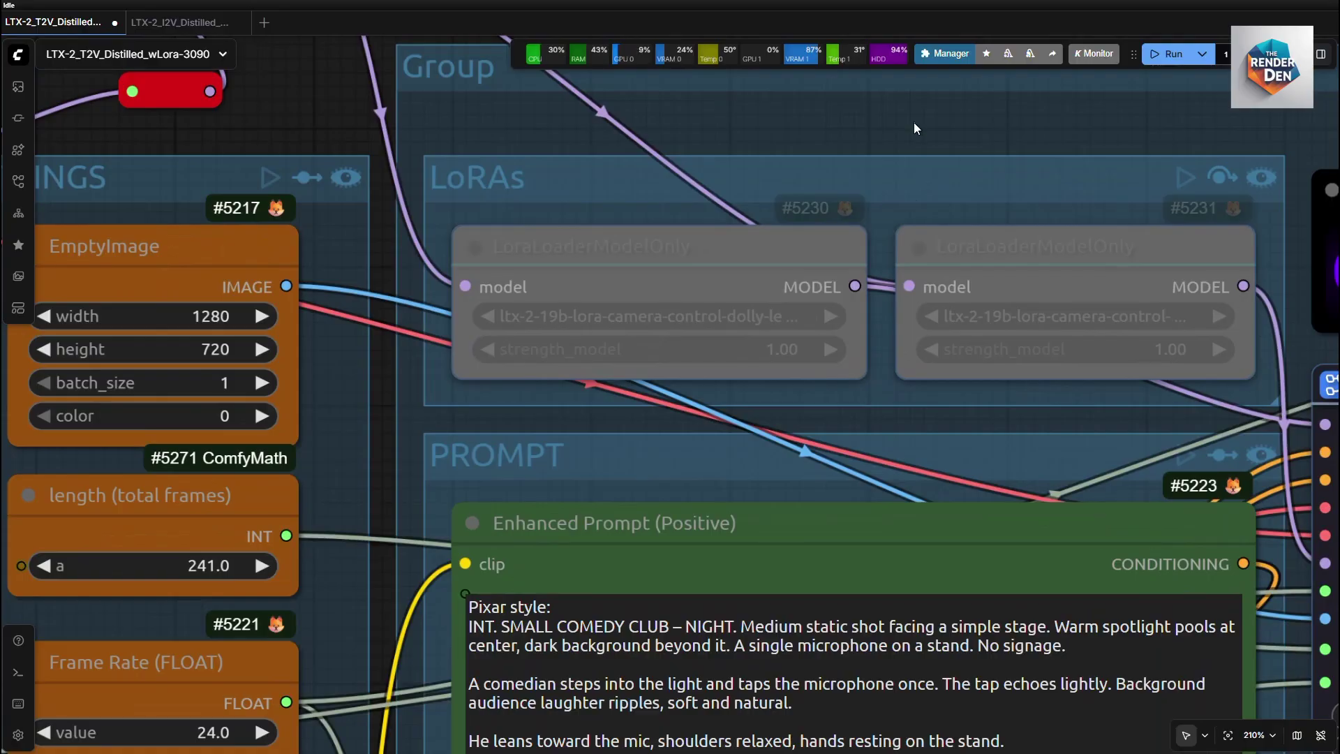
{"action": "left_click_drag", "start_coordinate": [914, 122], "coordinate": [779, 123]}
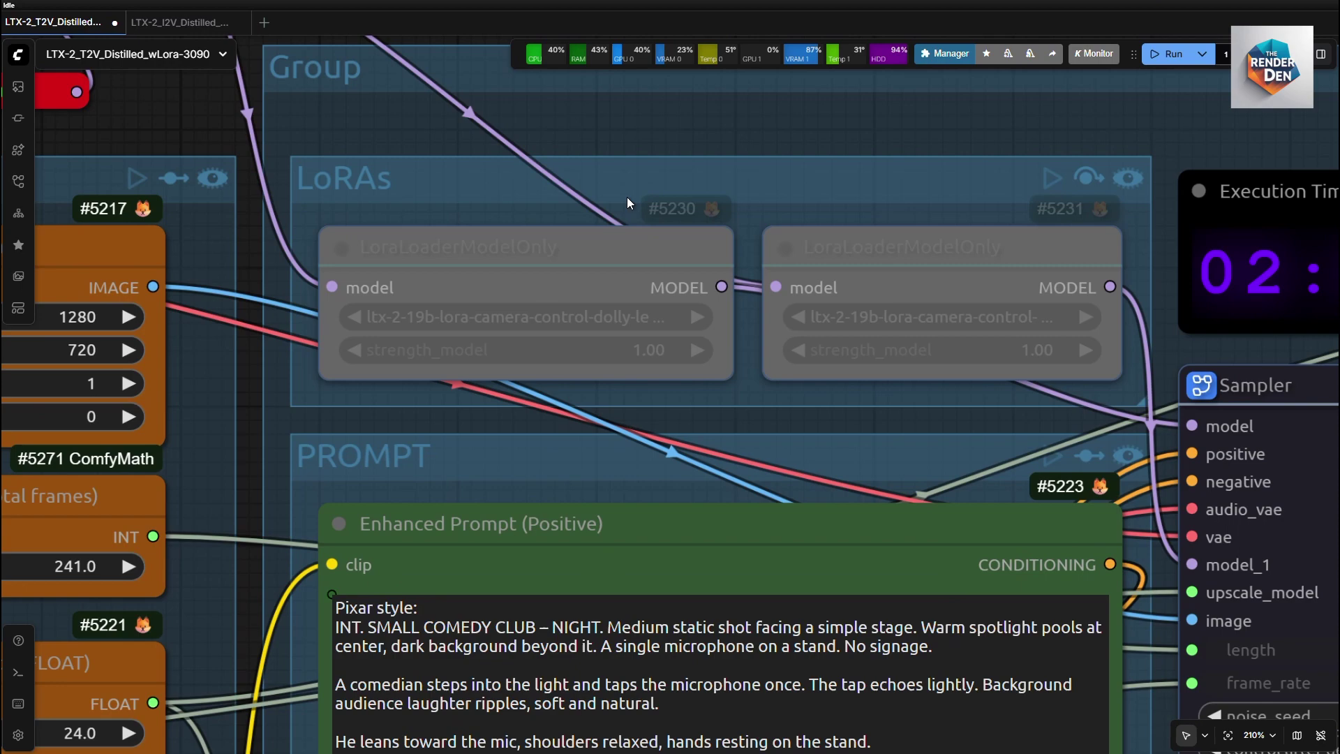
{"action": "left_click_drag", "start_coordinate": [627, 197], "coordinate": [858, 258]}
{"action": "left_click", "coordinate": [764, 190]}
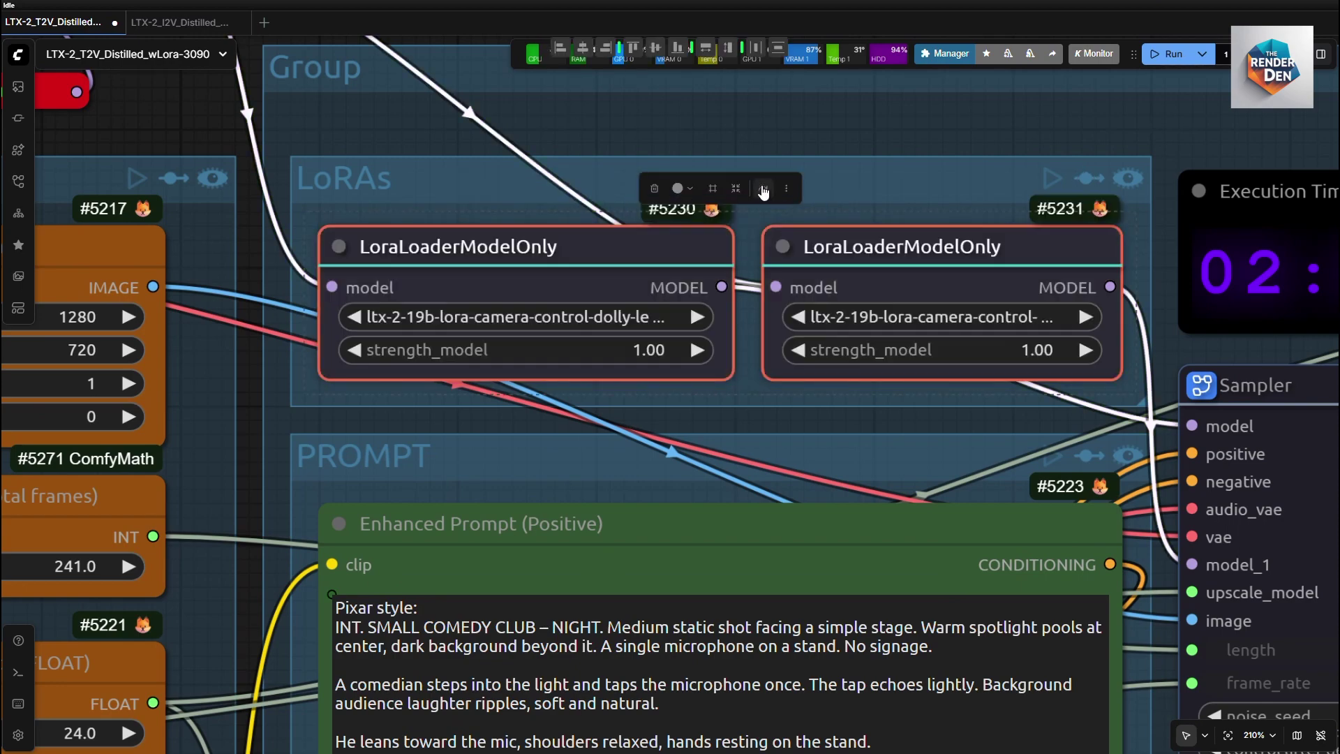
{"action": "left_click", "coordinate": [860, 186]}
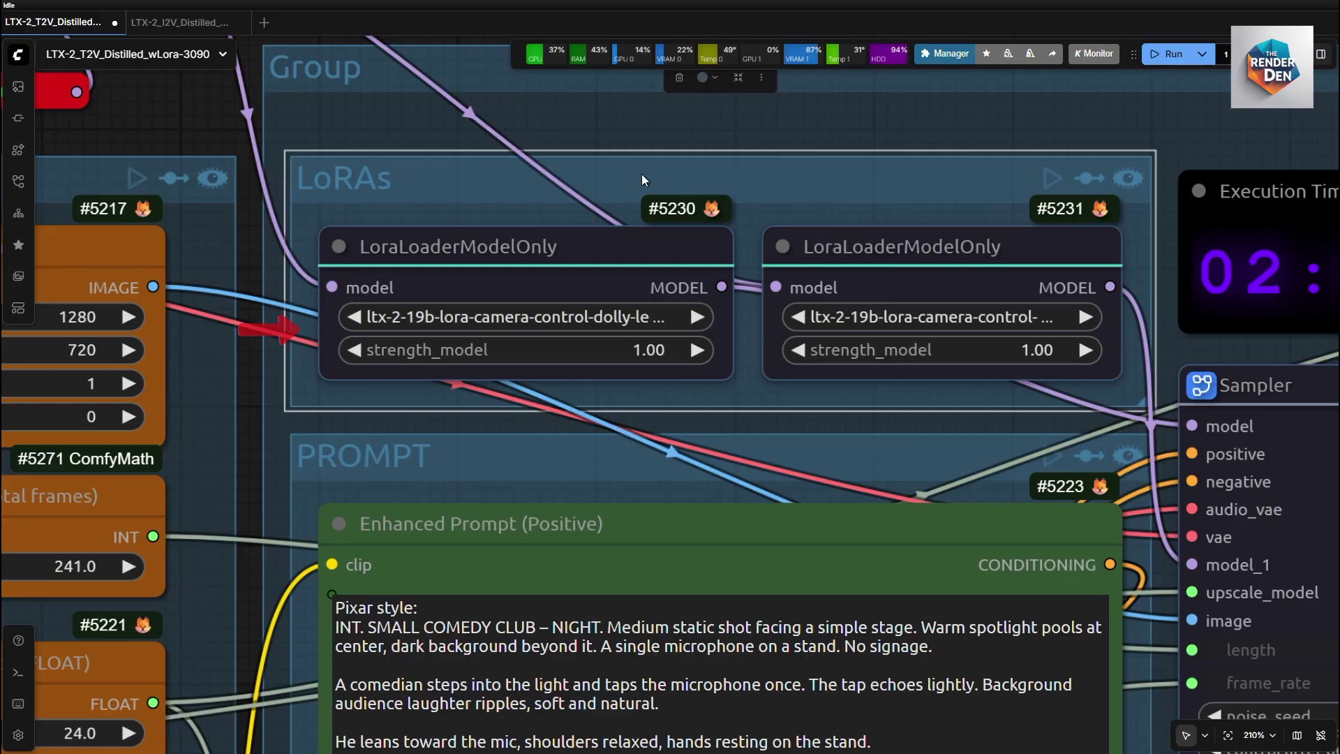
{"action": "left_click_drag", "start_coordinate": [641, 175], "coordinate": [855, 275]}
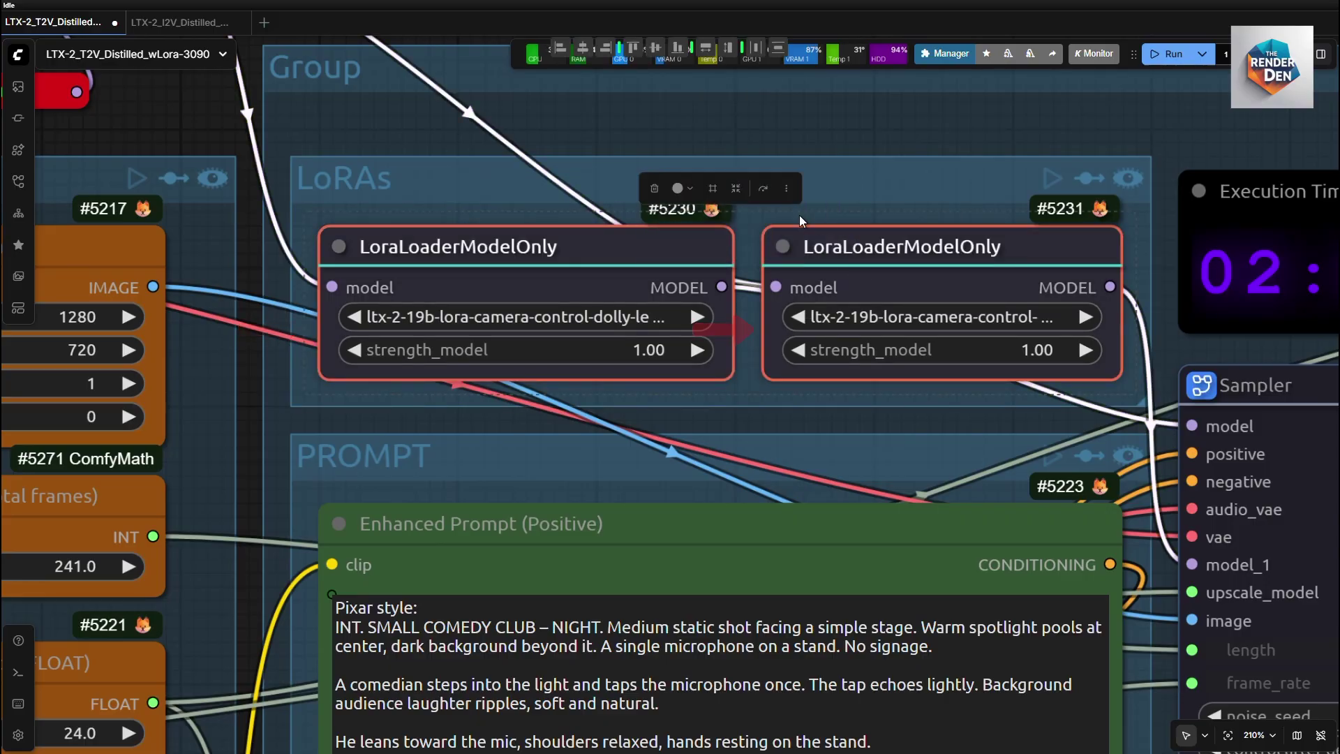
{"action": "key", "text": "ctrl+m"}
{"action": "scroll", "coordinate": [798, 405], "scroll_direction": "down", "scroll_amount": 2}
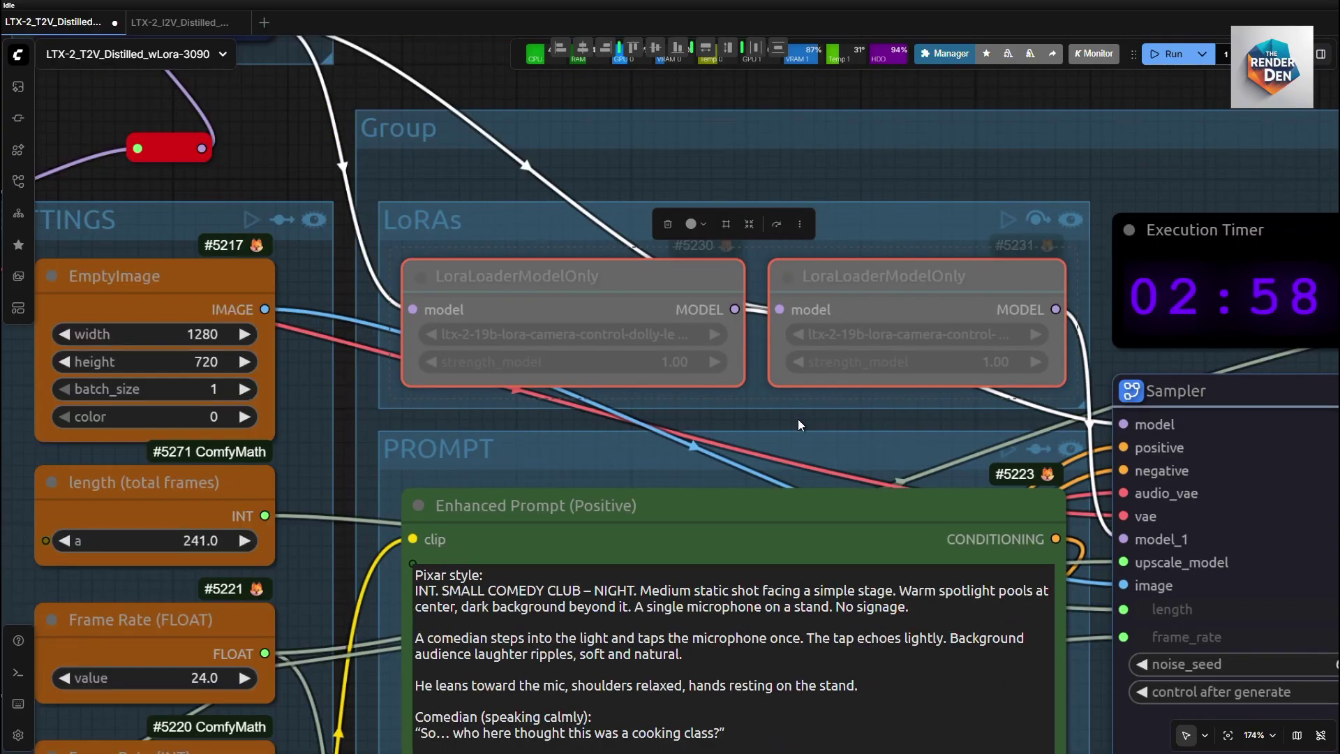
{"action": "left_click_drag", "start_coordinate": [798, 424], "coordinate": [783, 189]}
{"action": "scroll", "coordinate": [827, 161], "scroll_direction": "down", "scroll_amount": 2}
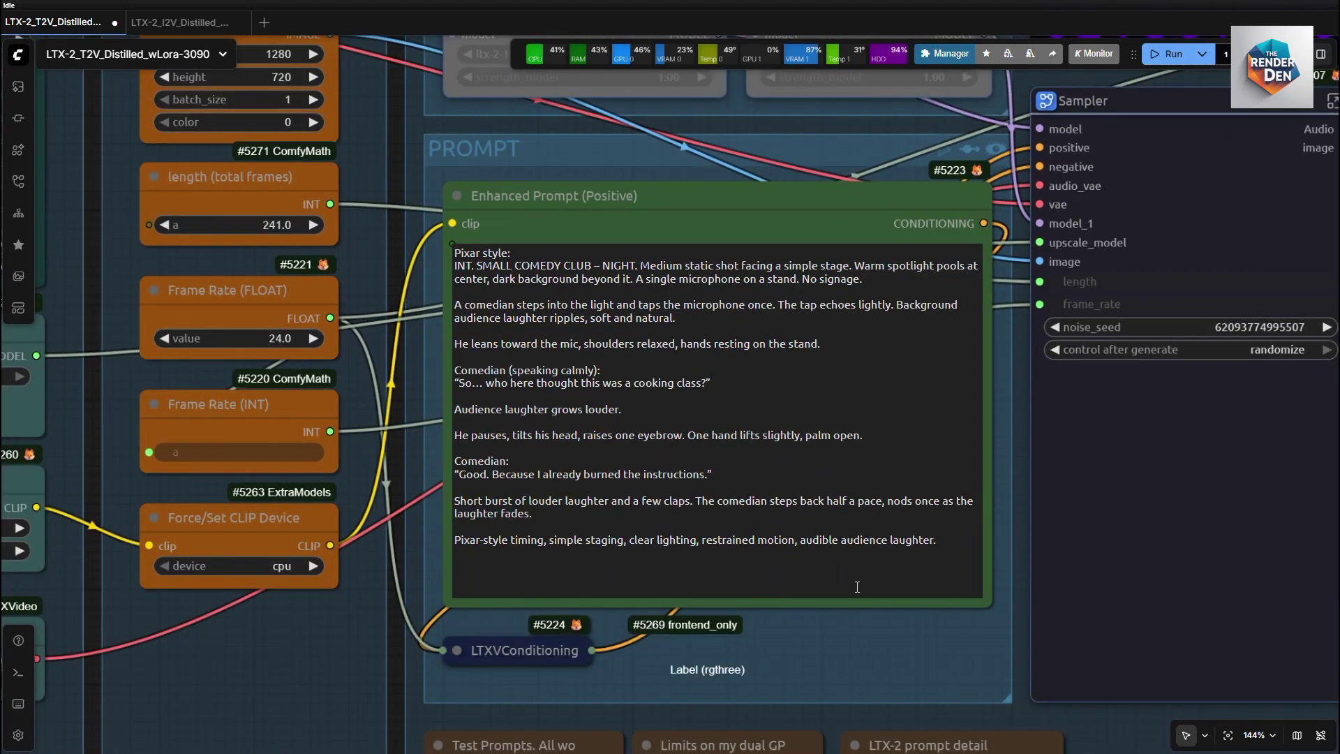
{"action": "left_click_drag", "start_coordinate": [847, 630], "coordinate": [826, 611]}
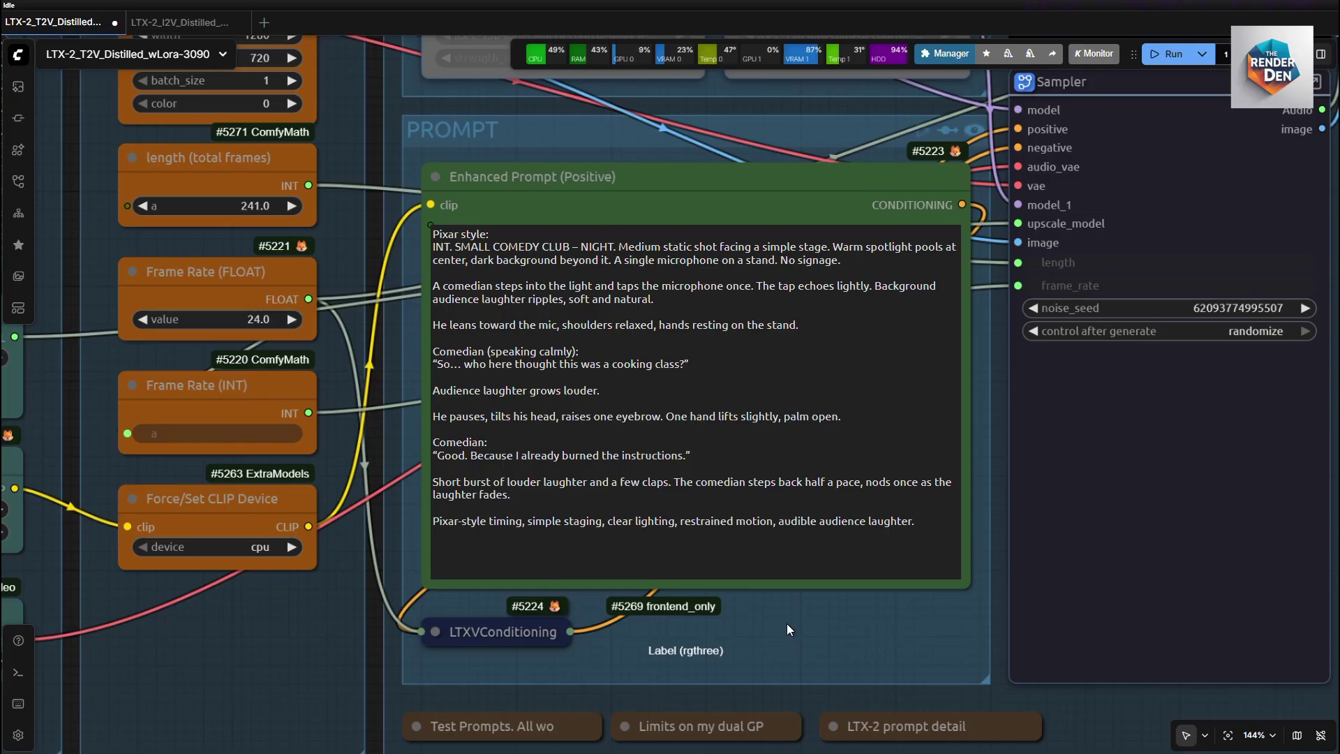
{"action": "left_click_drag", "start_coordinate": [786, 623], "coordinate": [680, 505]}
{"action": "scroll", "coordinate": [600, 610], "scroll_direction": "up", "scroll_amount": 2}
Pan down to the notes and expand the Test Prompts note to read its text.
{"action": "left_click_drag", "start_coordinate": [601, 610], "coordinate": [532, 534]}
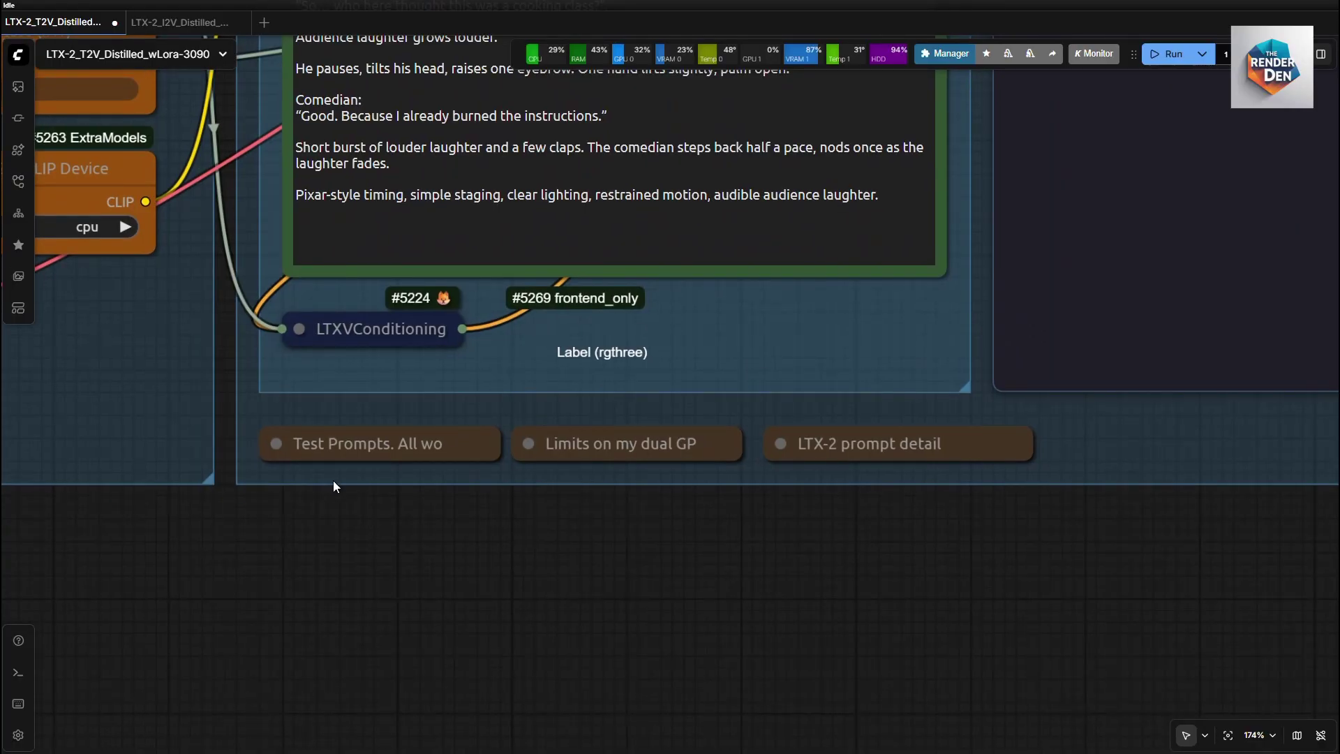
{"action": "left_click", "coordinate": [276, 443]}
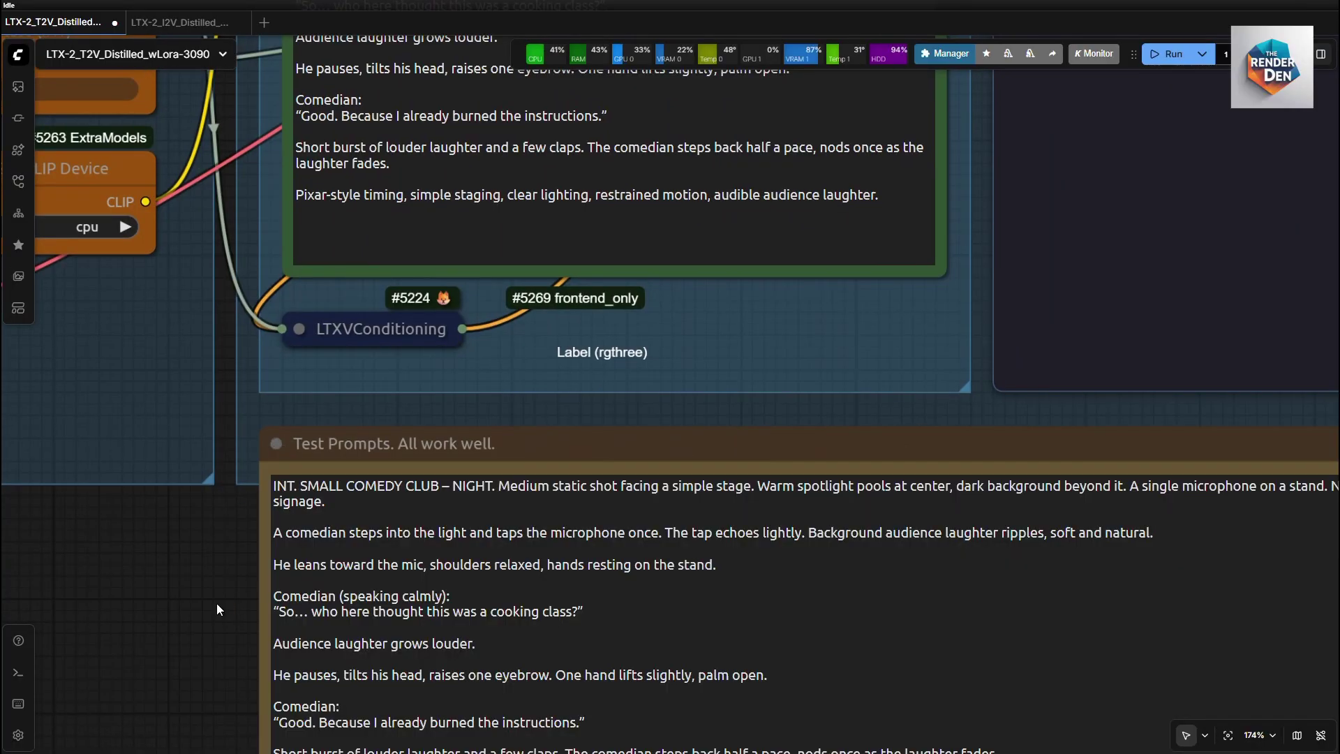
{"action": "scroll", "coordinate": [217, 609], "scroll_direction": "down", "scroll_amount": 5}
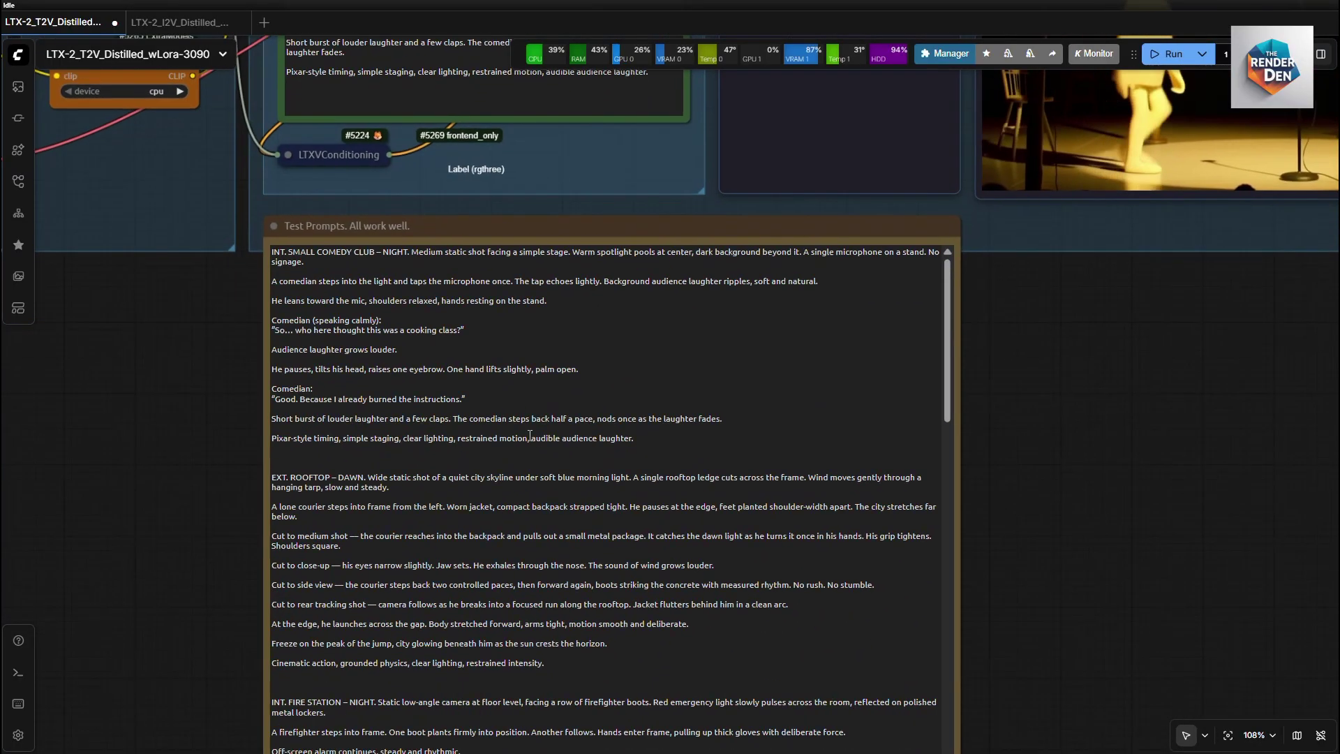
{"action": "scroll", "coordinate": [672, 479], "scroll_direction": "down", "scroll_amount": 4}
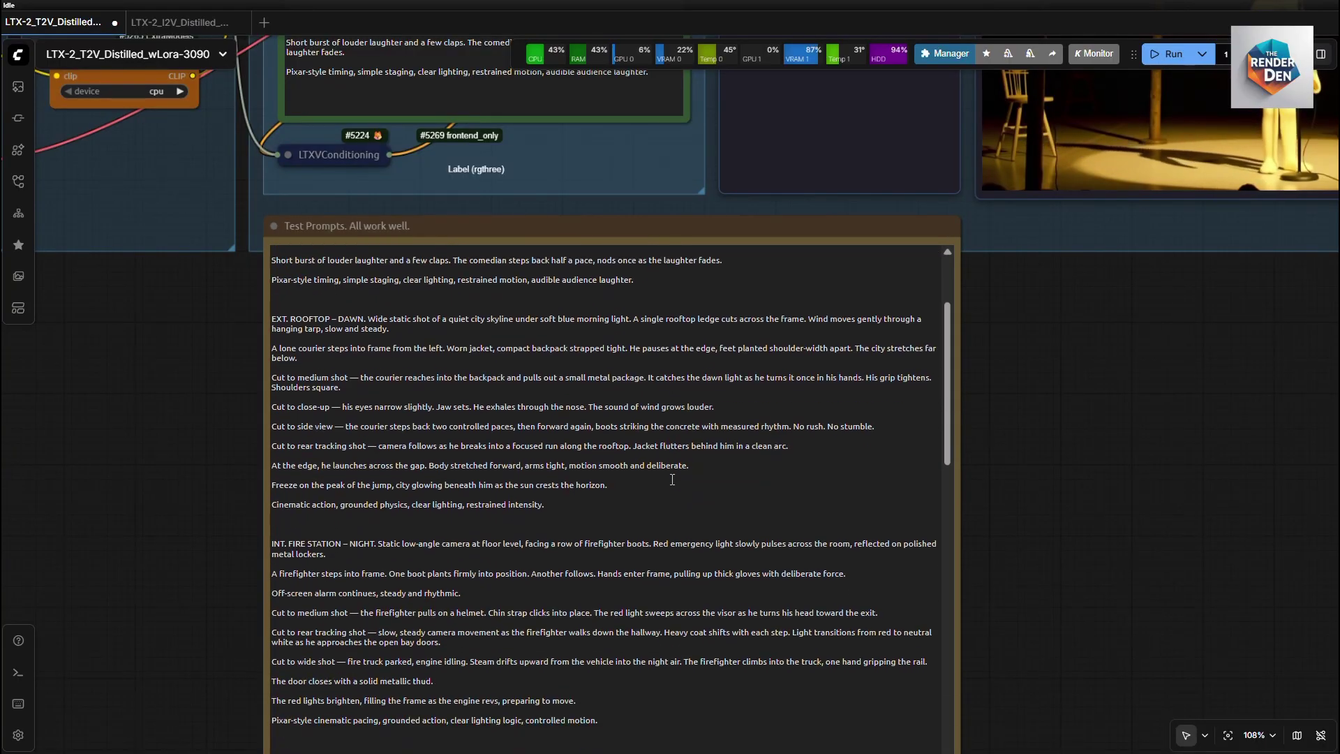
{"action": "scroll", "coordinate": [673, 480], "scroll_direction": "down", "scroll_amount": 10}
{"action": "scroll", "coordinate": [337, 457], "scroll_direction": "up", "scroll_amount": 15}
{"action": "left_click", "coordinate": [337, 457]}
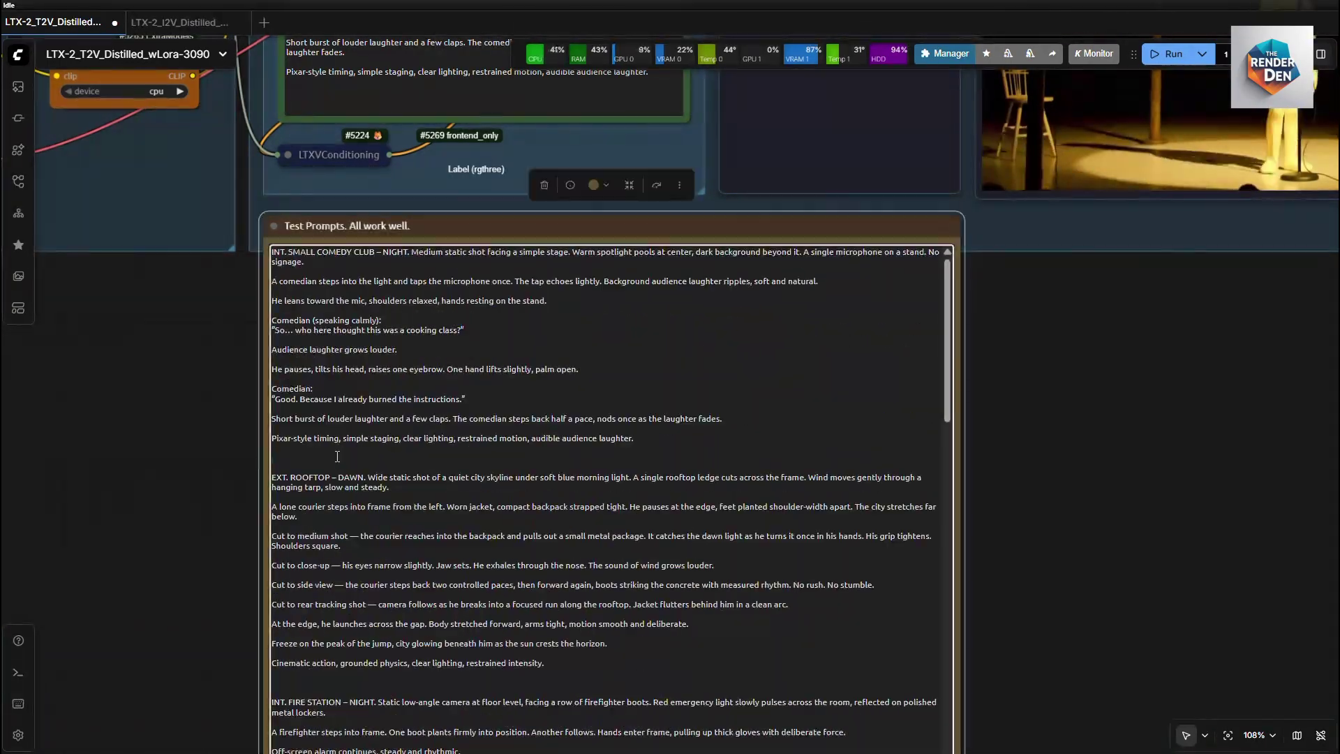
{"action": "scroll", "coordinate": [337, 456], "scroll_direction": "down", "scroll_amount": 20}
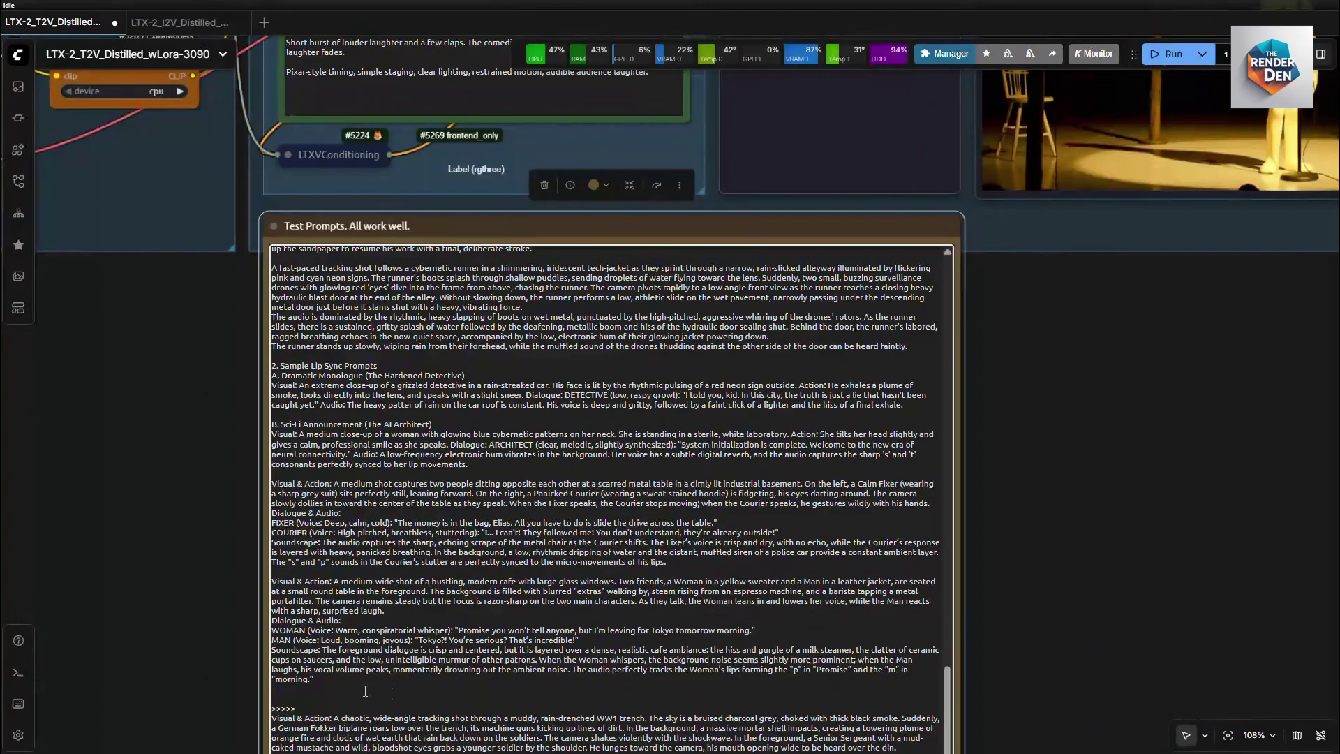
{"action": "scroll", "coordinate": [365, 691], "scroll_direction": "up", "scroll_amount": 15}
Collapse Test Prompts and expand the dual-GPU limits note (1280x704, 8 seconds, 70GB RAM).
{"action": "left_click", "coordinate": [274, 226]}
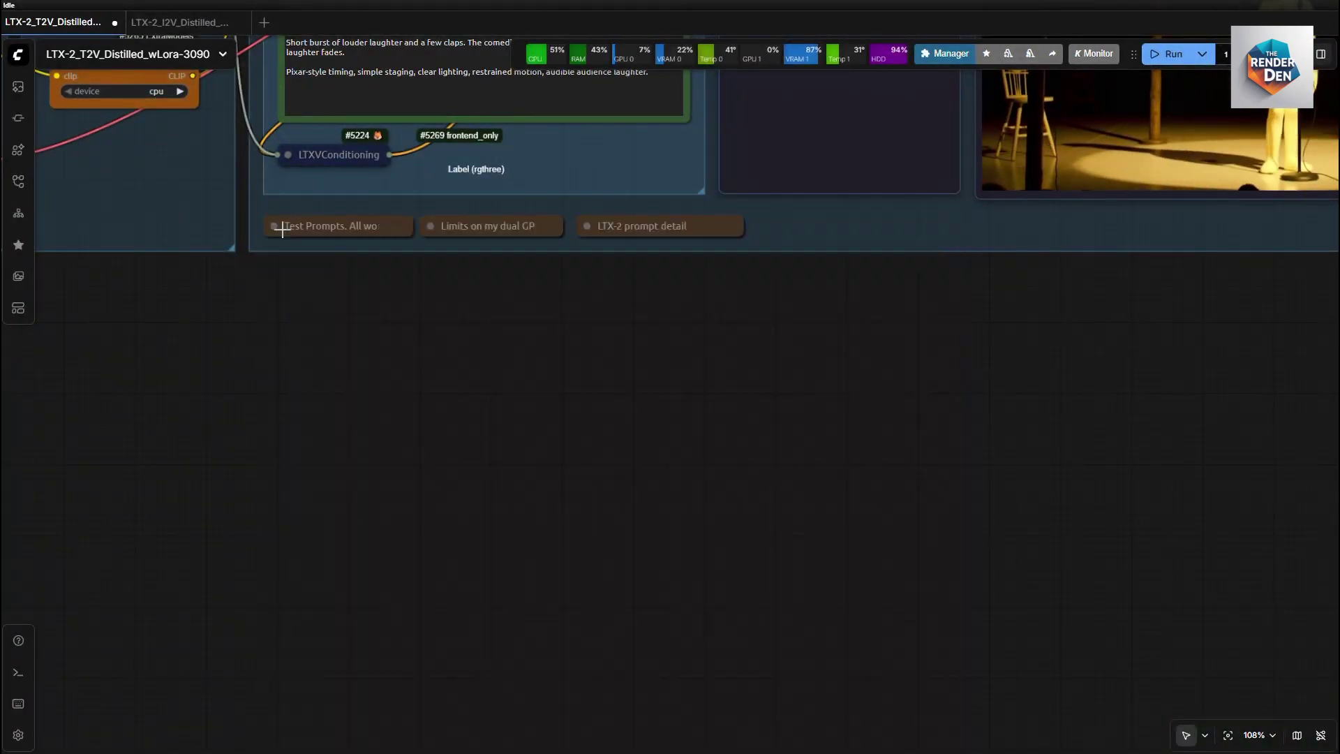
{"action": "scroll", "coordinate": [282, 229], "scroll_direction": "up", "scroll_amount": 3}
{"action": "left_click", "coordinate": [608, 218]}
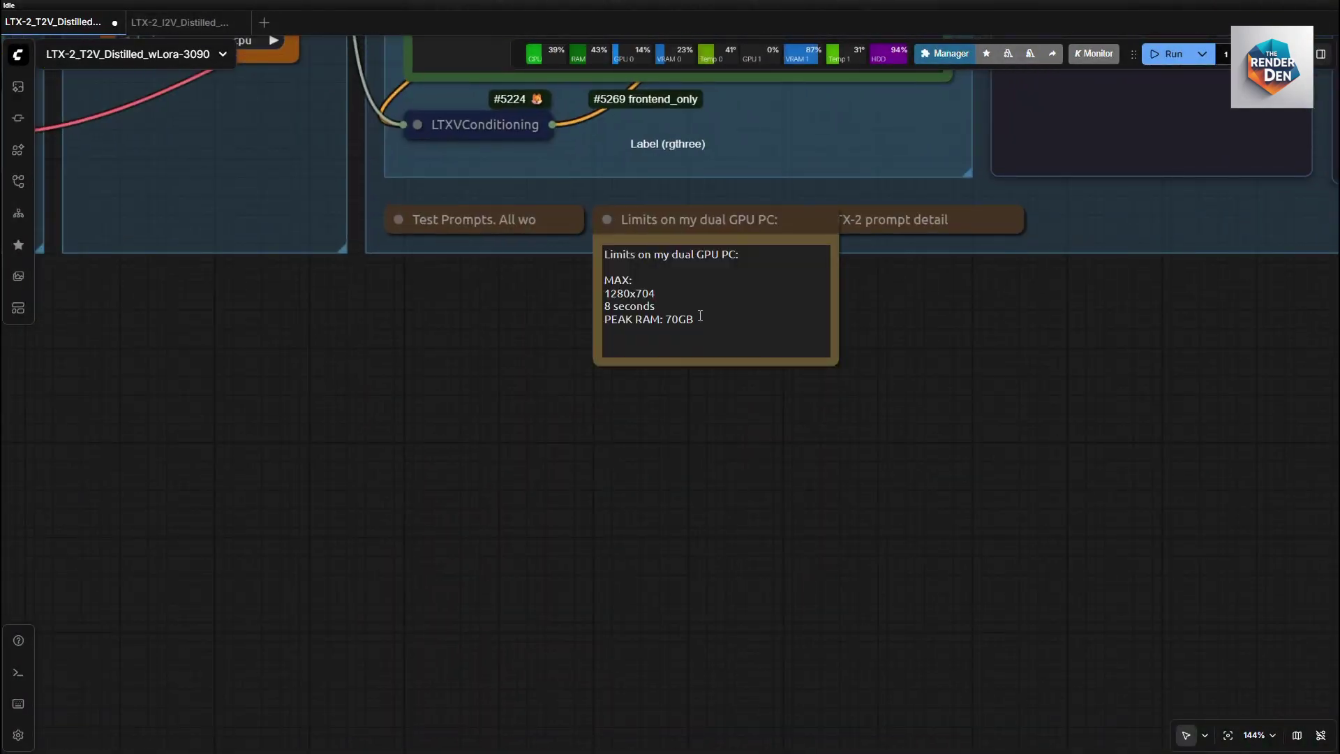
{"action": "scroll", "coordinate": [704, 414], "scroll_direction": "up", "scroll_amount": 3}
{"action": "left_click_drag", "start_coordinate": [685, 479], "coordinate": [682, 502]}
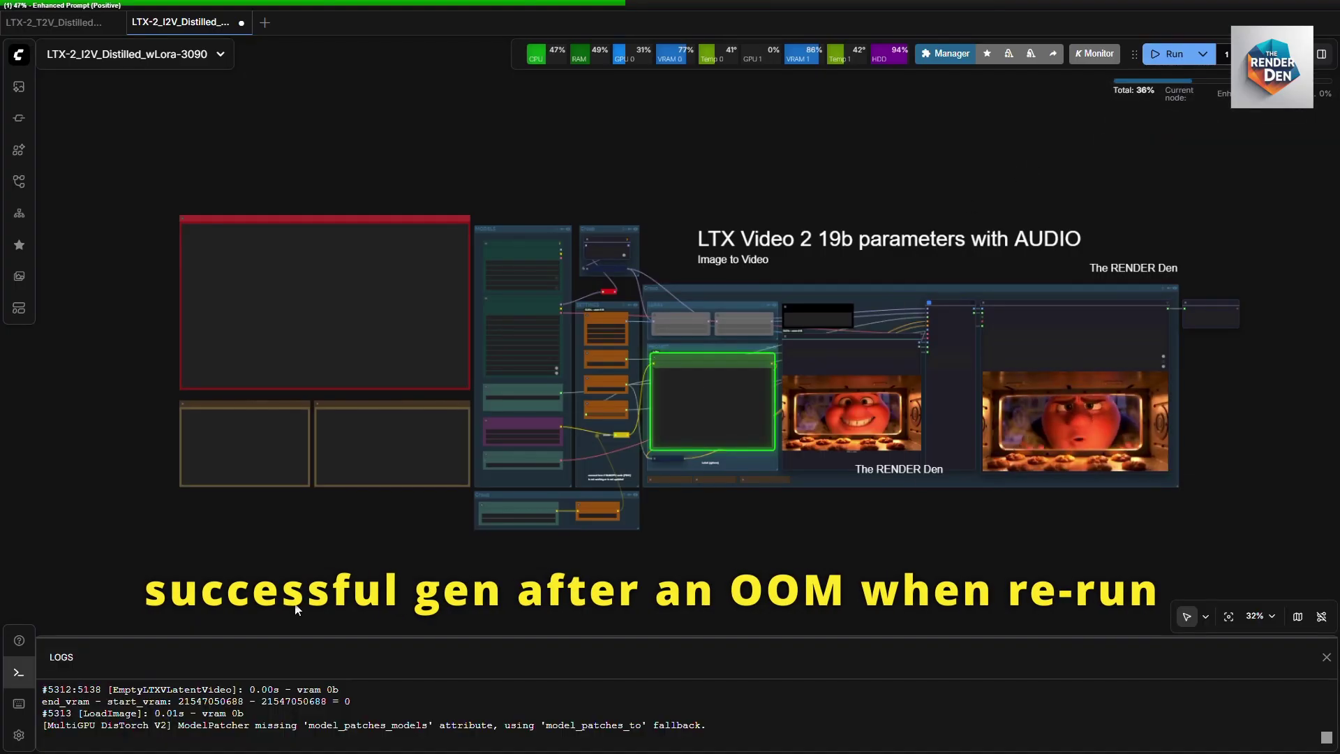
Stretch the text-to-video prompt note taller so its full prompt text is visible.
{"action": "scroll", "coordinate": [740, 527], "scroll_direction": "up", "scroll_amount": 3}
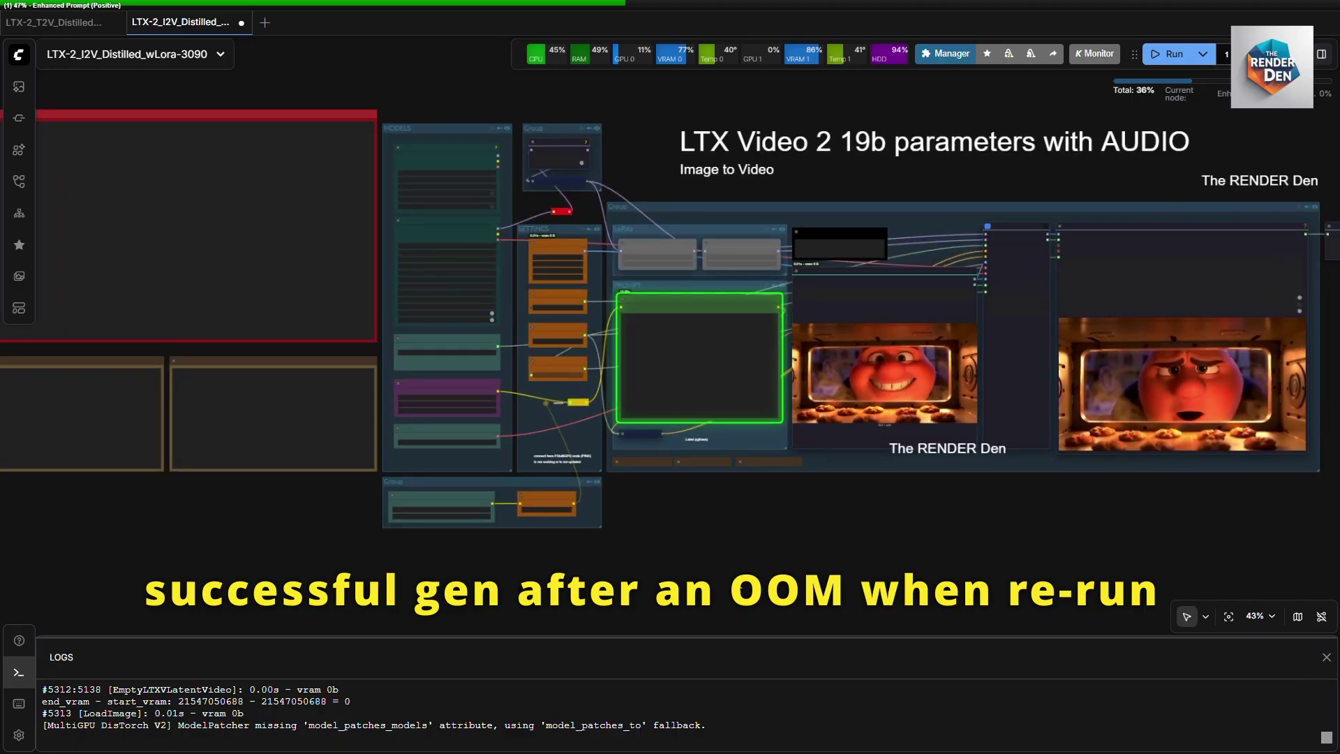
{"action": "scroll", "coordinate": [760, 604], "scroll_direction": "up", "scroll_amount": 6}
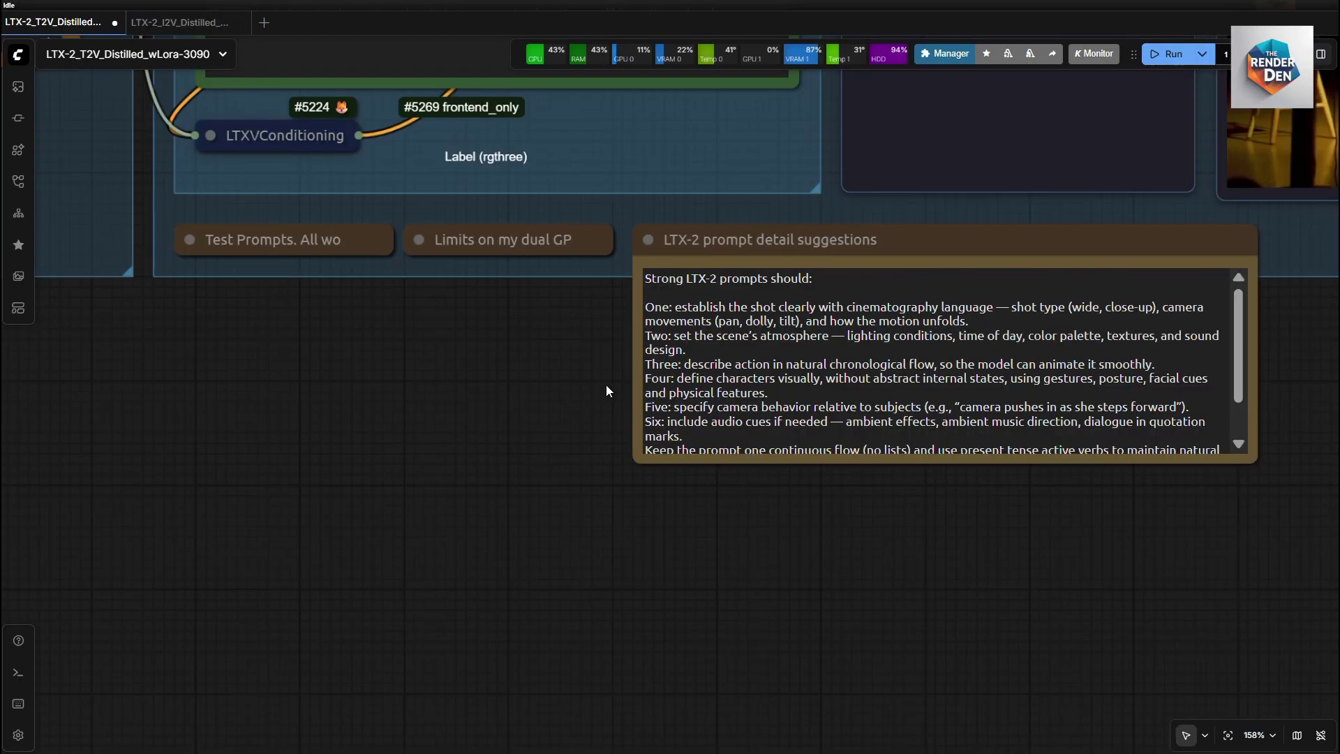
{"action": "left_click_drag", "start_coordinate": [606, 384], "coordinate": [377, 383]}
{"action": "left_click_drag", "start_coordinate": [1039, 469], "coordinate": [1031, 555]}
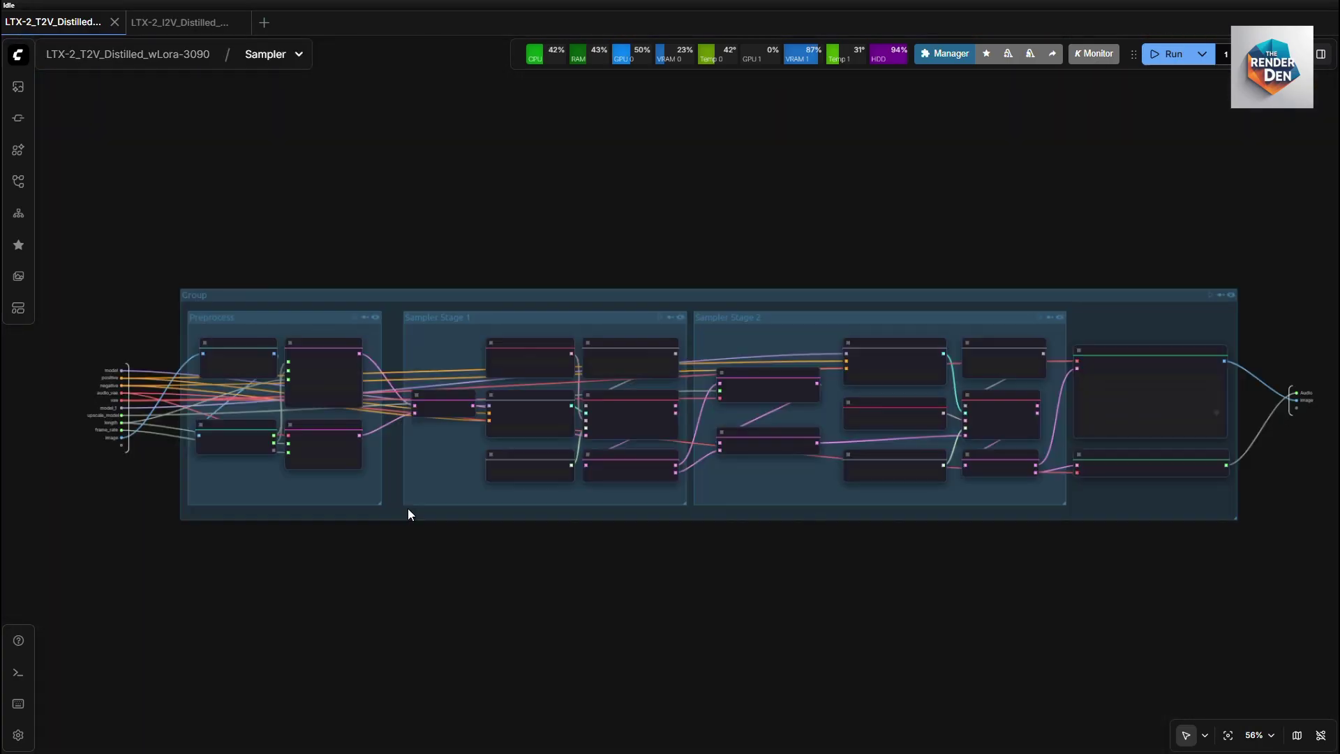
Nudge the Sampler Stage 1 group slightly left beside the Preprocess group.
{"action": "scroll", "coordinate": [377, 515], "scroll_direction": "up", "scroll_amount": 3}
{"action": "scroll", "coordinate": [332, 520], "scroll_direction": "up", "scroll_amount": 2}
{"action": "left_click_drag", "start_coordinate": [324, 551], "coordinate": [206, 520]}
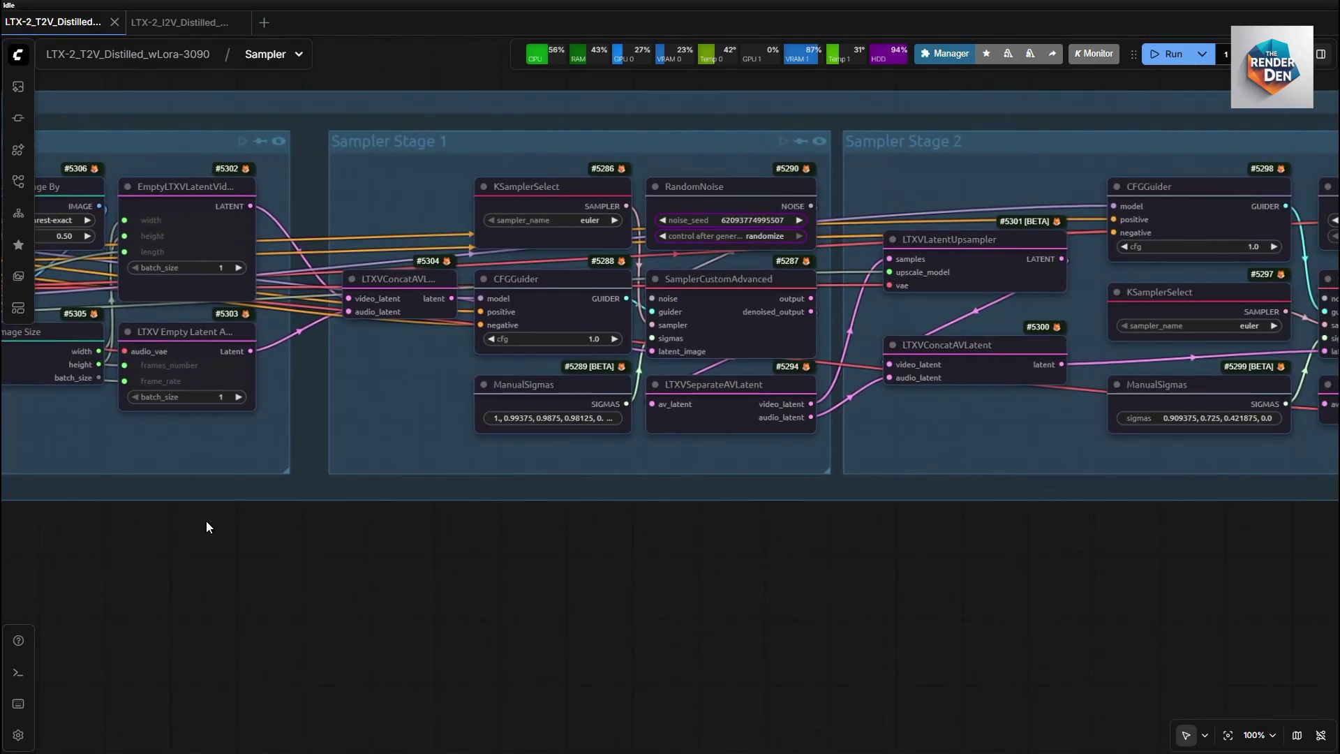
{"action": "left_click_drag", "start_coordinate": [775, 572], "coordinate": [949, 598]}
{"action": "left_click_drag", "start_coordinate": [803, 162], "coordinate": [789, 165]}
Select the Sampler Stage 2 group and survey the surrounding subgraph.
{"action": "scroll", "coordinate": [747, 197], "scroll_direction": "up", "scroll_amount": 2}
{"action": "left_click", "coordinate": [952, 405]}
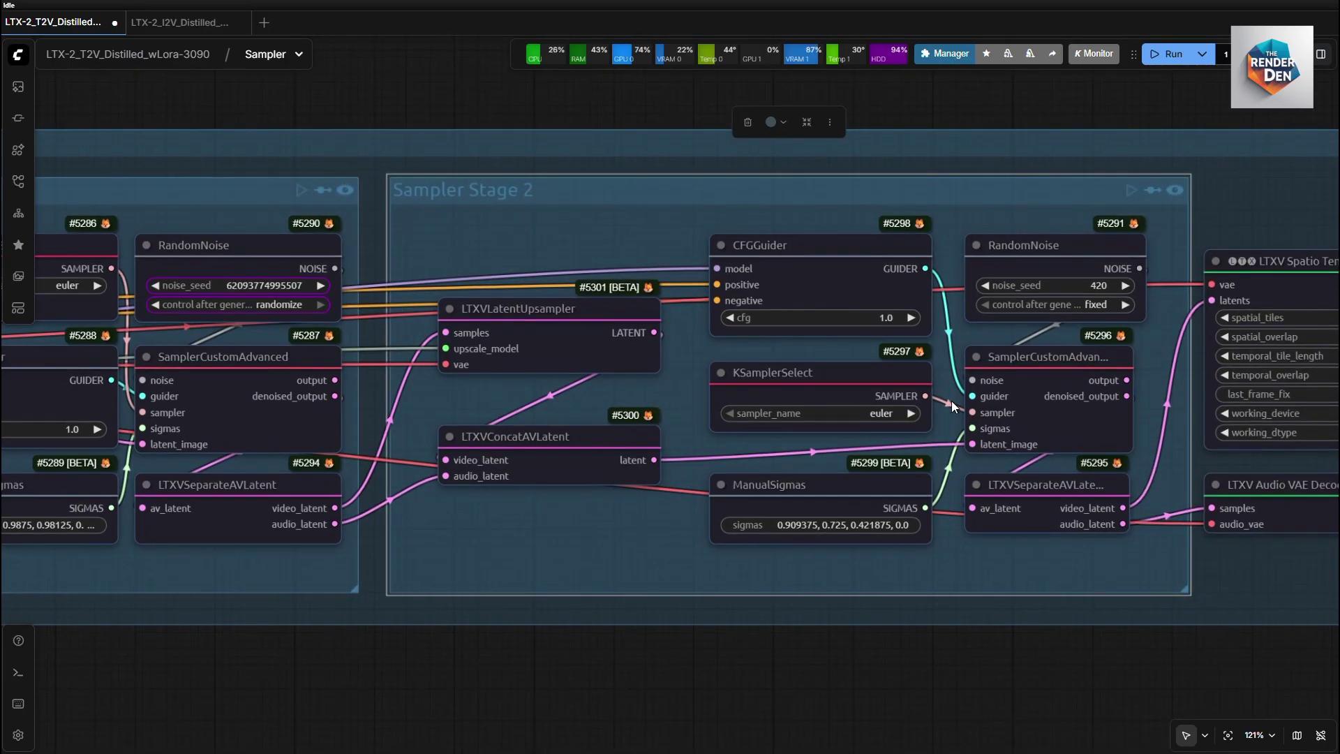
{"action": "scroll", "coordinate": [573, 526], "scroll_direction": "down", "scroll_amount": 2}
{"action": "scroll", "coordinate": [1098, 598], "scroll_direction": "left", "scroll_amount": 5}
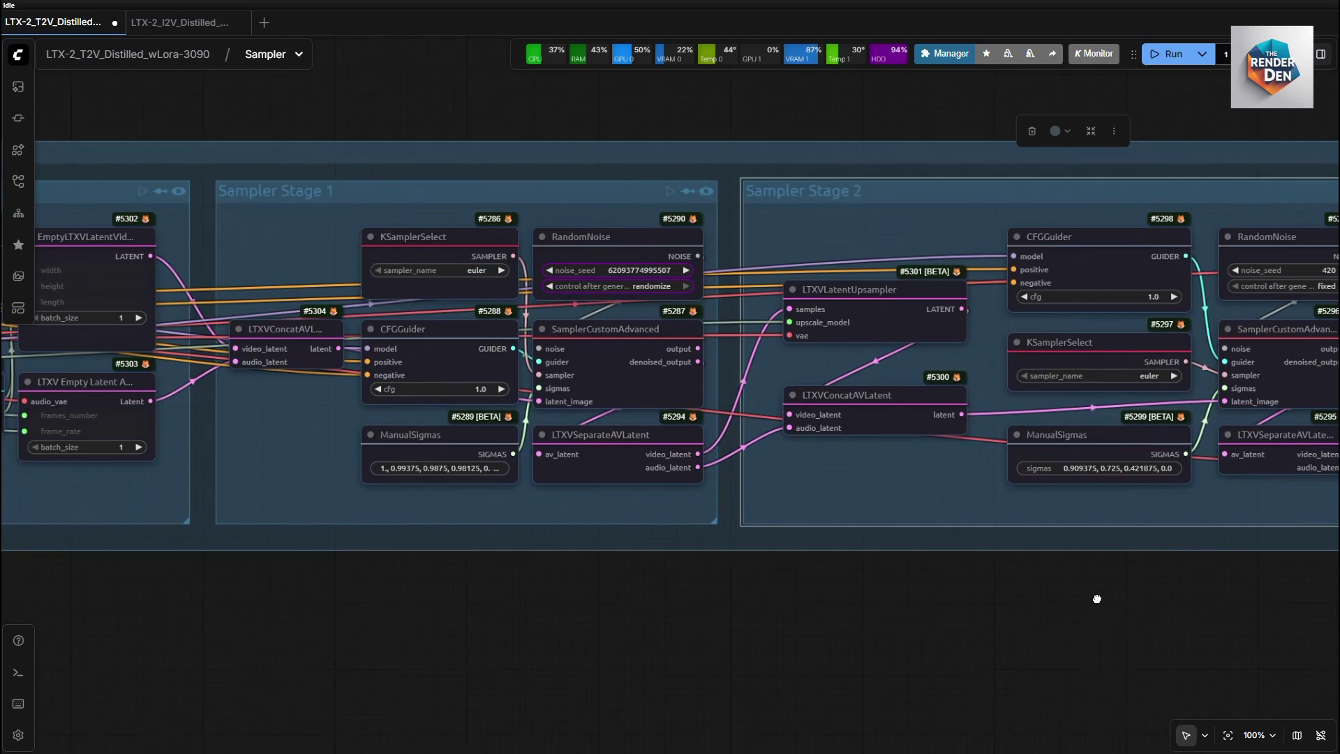
{"action": "scroll", "coordinate": [569, 664], "scroll_direction": "up", "scroll_amount": 4}
{"action": "scroll", "coordinate": [569, 663], "scroll_direction": "right", "scroll_amount": 15}
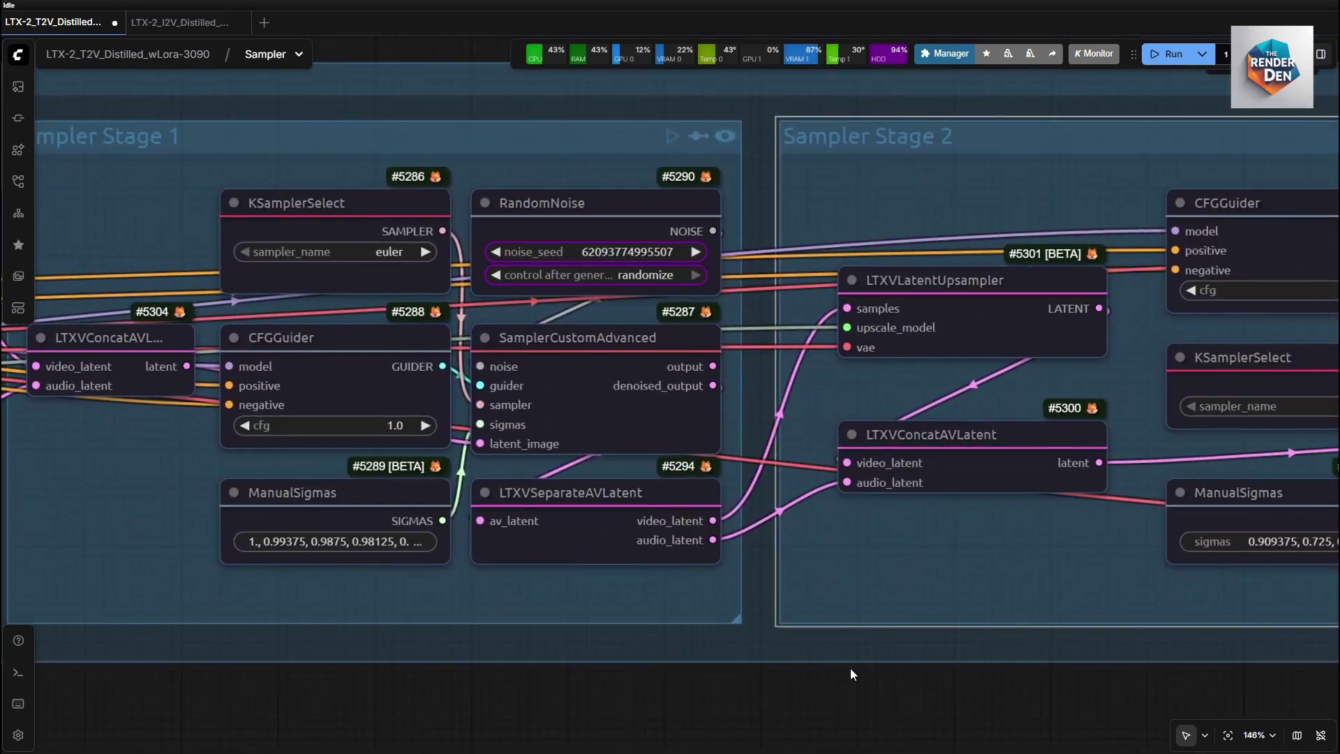
{"action": "scroll", "coordinate": [876, 673], "scroll_direction": "right", "scroll_amount": 5}
{"action": "scroll", "coordinate": [572, 646], "scroll_direction": "down", "scroll_amount": 4}
{"action": "scroll", "coordinate": [776, 662], "scroll_direction": "up", "scroll_amount": 2}
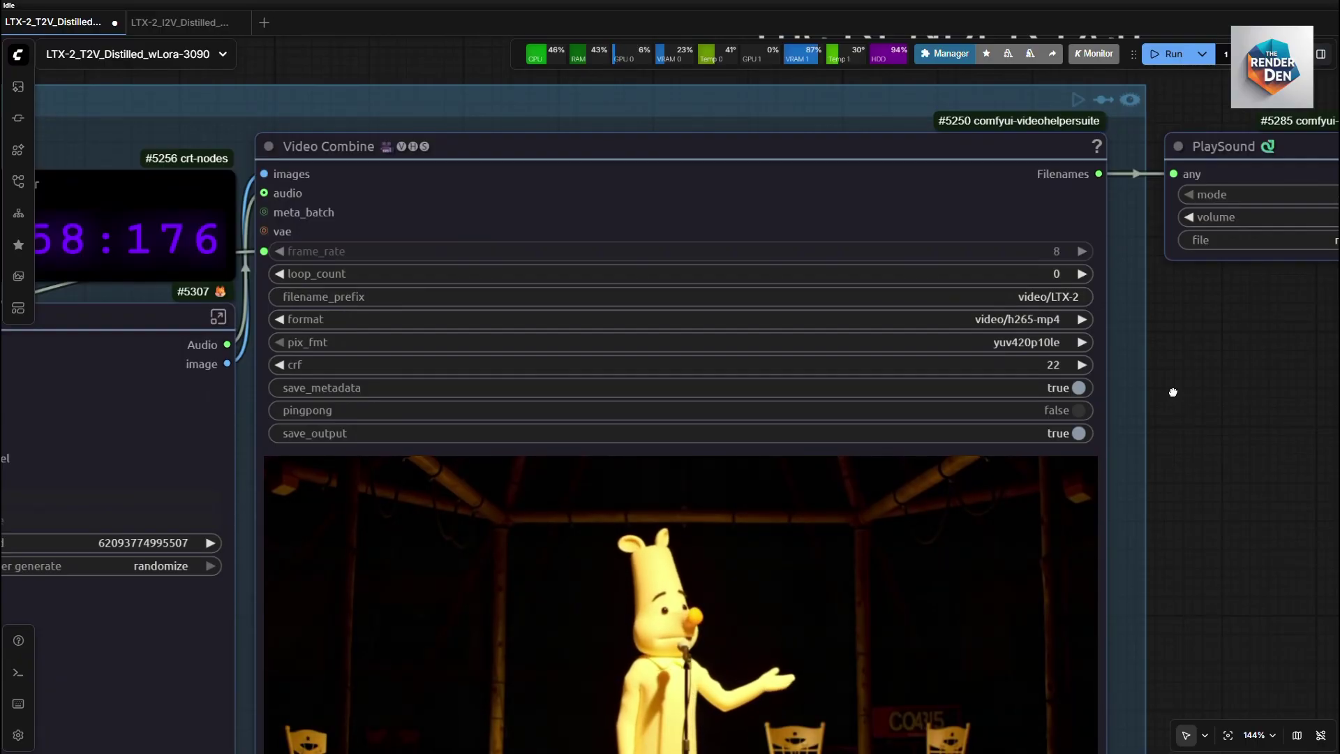
Shift the PlaySound node slightly left beside Video Combine, then deselect it.
{"action": "scroll", "coordinate": [1174, 391], "scroll_direction": "down", "scroll_amount": 6}
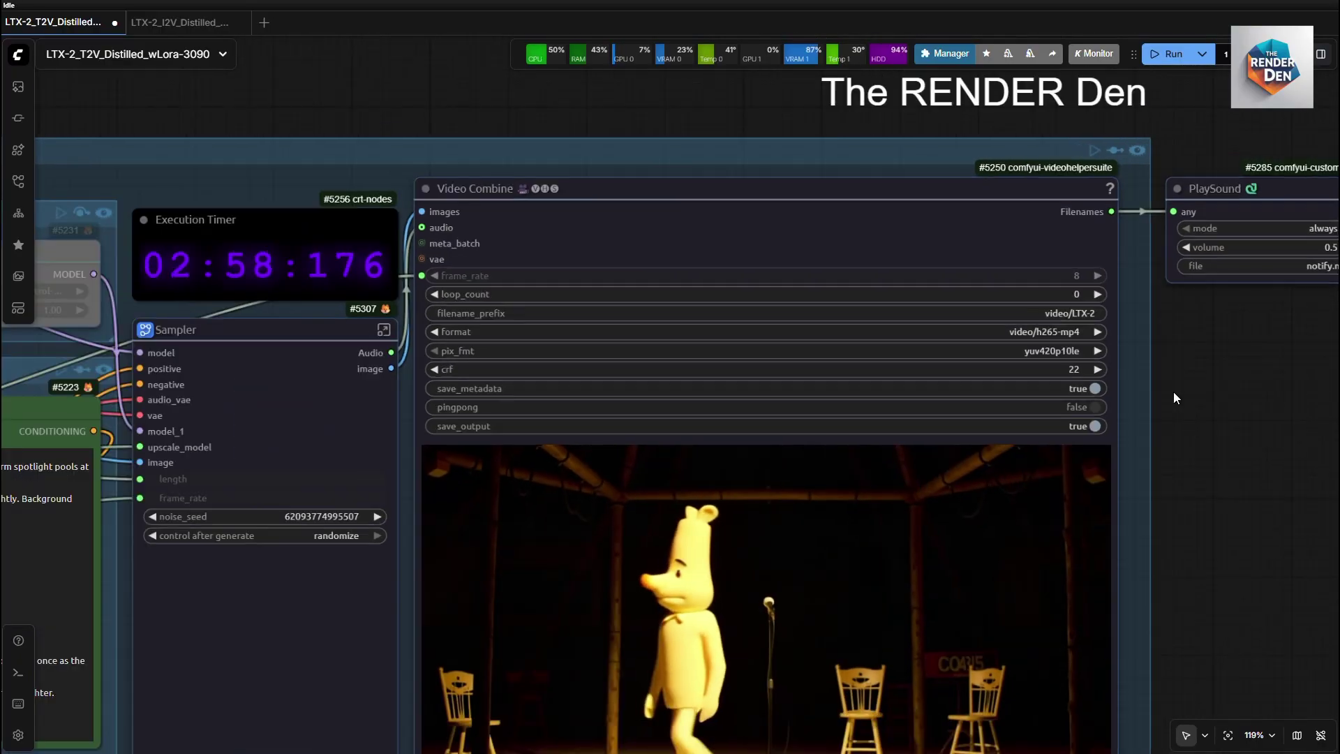
{"action": "left_click_drag", "start_coordinate": [1174, 392], "coordinate": [1082, 401]}
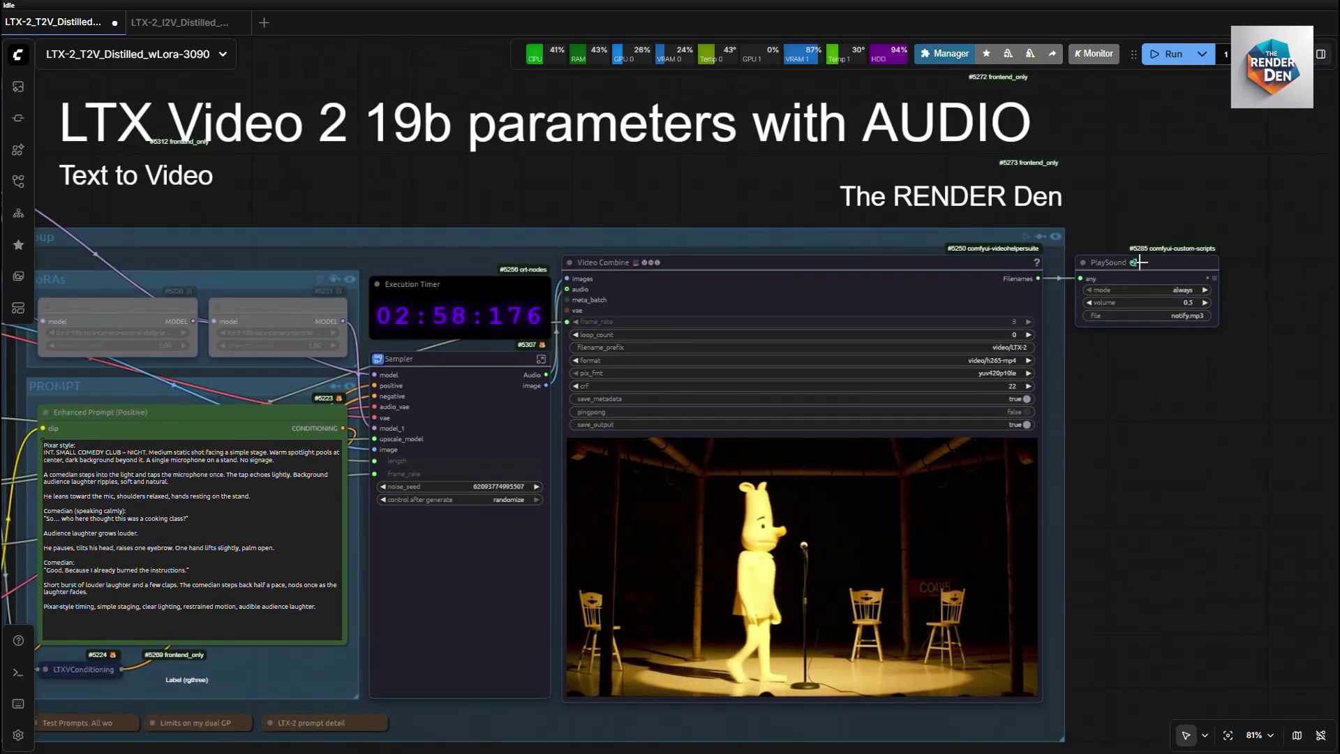
{"action": "left_click", "coordinate": [1152, 261]}
{"action": "left_click_drag", "start_coordinate": [1152, 261], "coordinate": [1140, 262]}
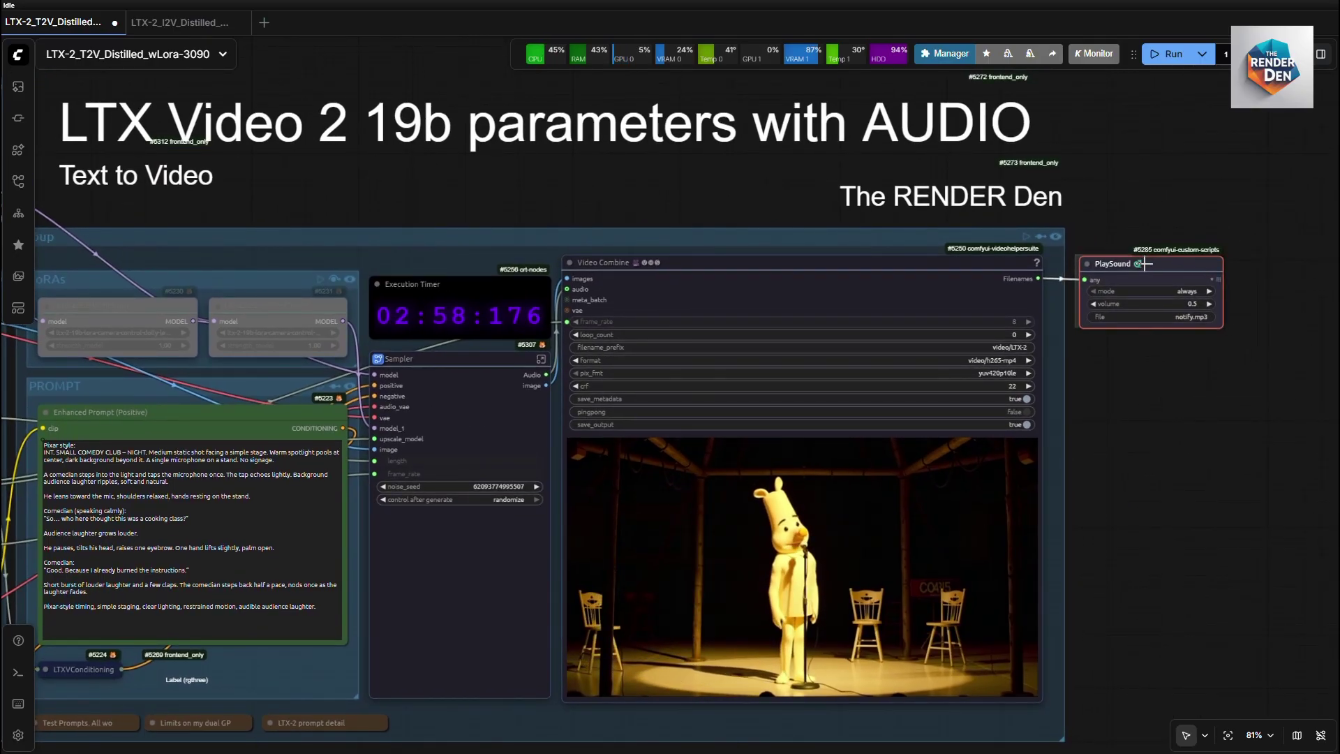
{"action": "left_click", "coordinate": [1119, 458]}
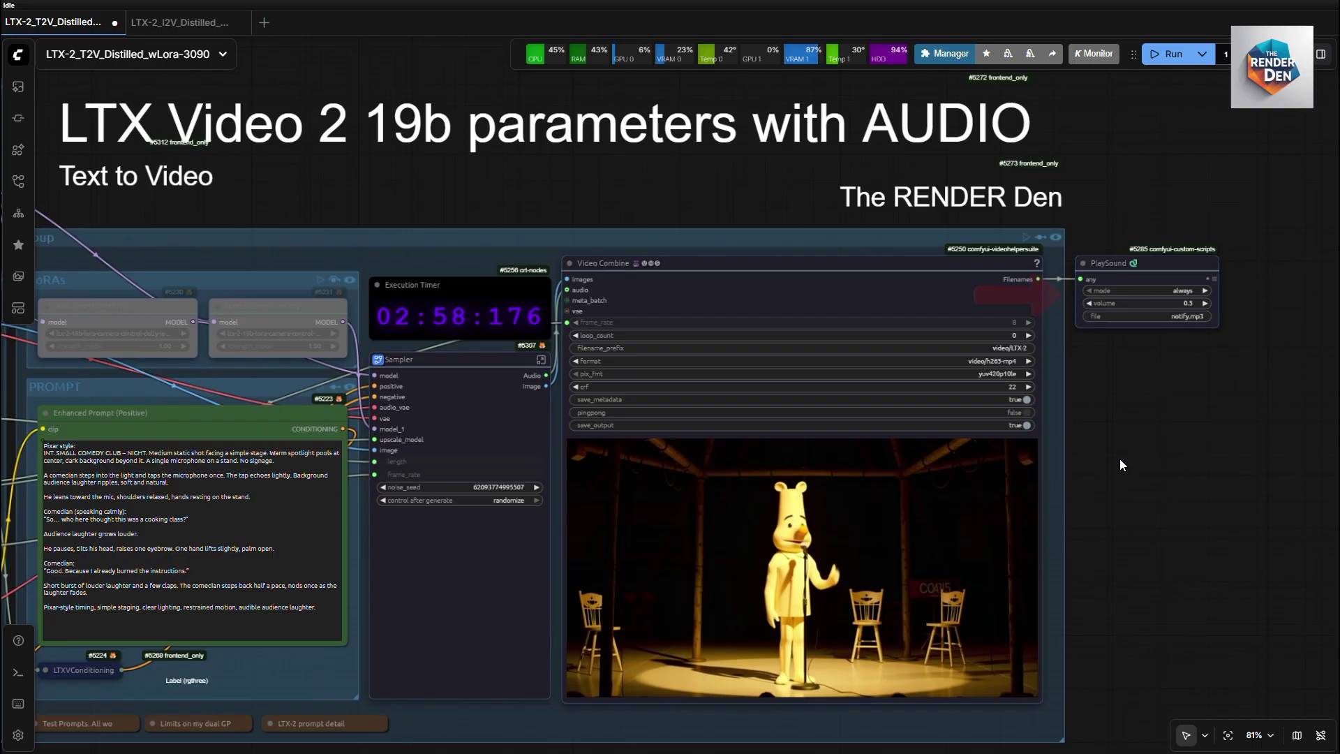
Pan over to the left-hand loader and settings nodes and the LTX-2 Prompting Tips note.
{"action": "scroll", "coordinate": [1120, 476], "scroll_direction": "down", "scroll_amount": 2}
{"action": "left_click_drag", "start_coordinate": [1121, 475], "coordinate": [1215, 382]}
{"action": "left_click_drag", "start_coordinate": [321, 676], "coordinate": [598, 678]}
{"action": "scroll", "coordinate": [501, 660], "scroll_direction": "down", "scroll_amount": 1}
{"action": "left_click_drag", "start_coordinate": [501, 661], "coordinate": [400, 731]}
{"action": "scroll", "coordinate": [660, 697], "scroll_direction": "down", "scroll_amount": 1}
{"action": "scroll", "coordinate": [476, 664], "scroll_direction": "up", "scroll_amount": 3}
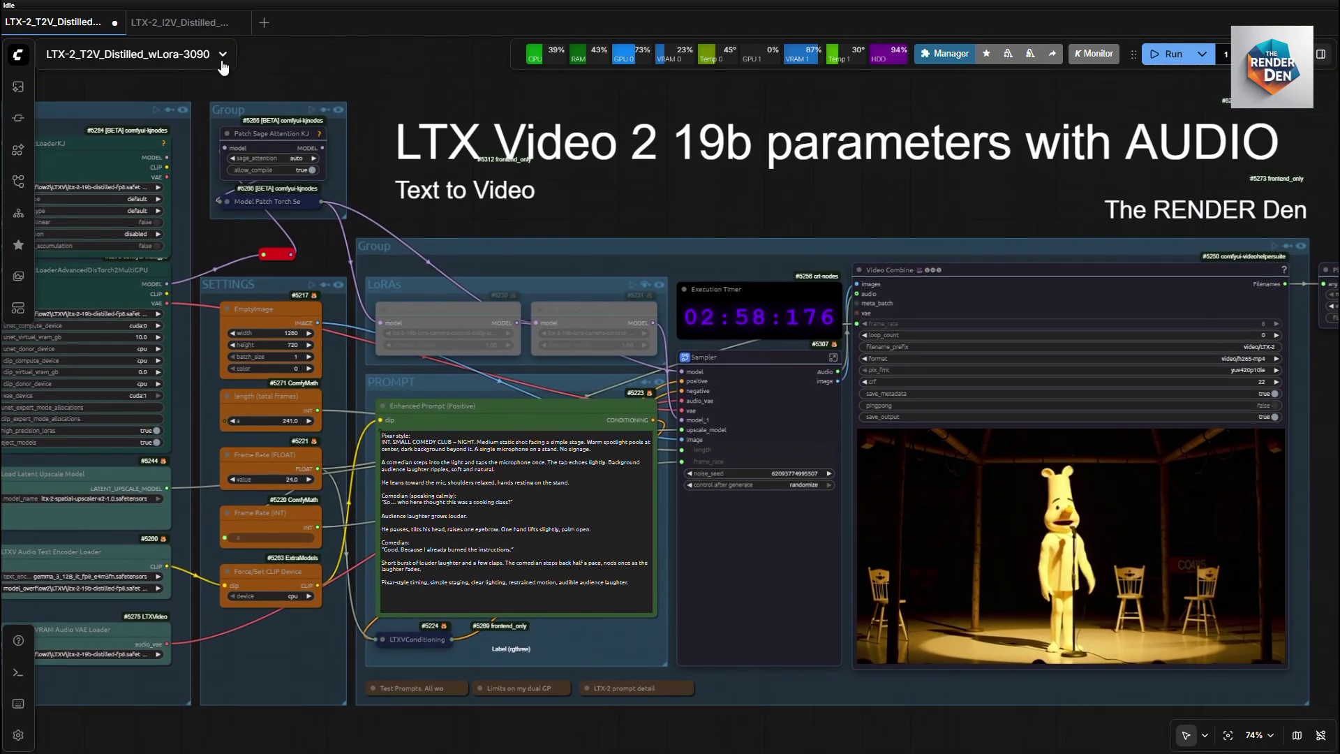
Switch to the LTX-2_I2V_Distilled_wLora-3090 workflow and frame its finished oven-baker video.
{"action": "left_click", "coordinate": [181, 25]}
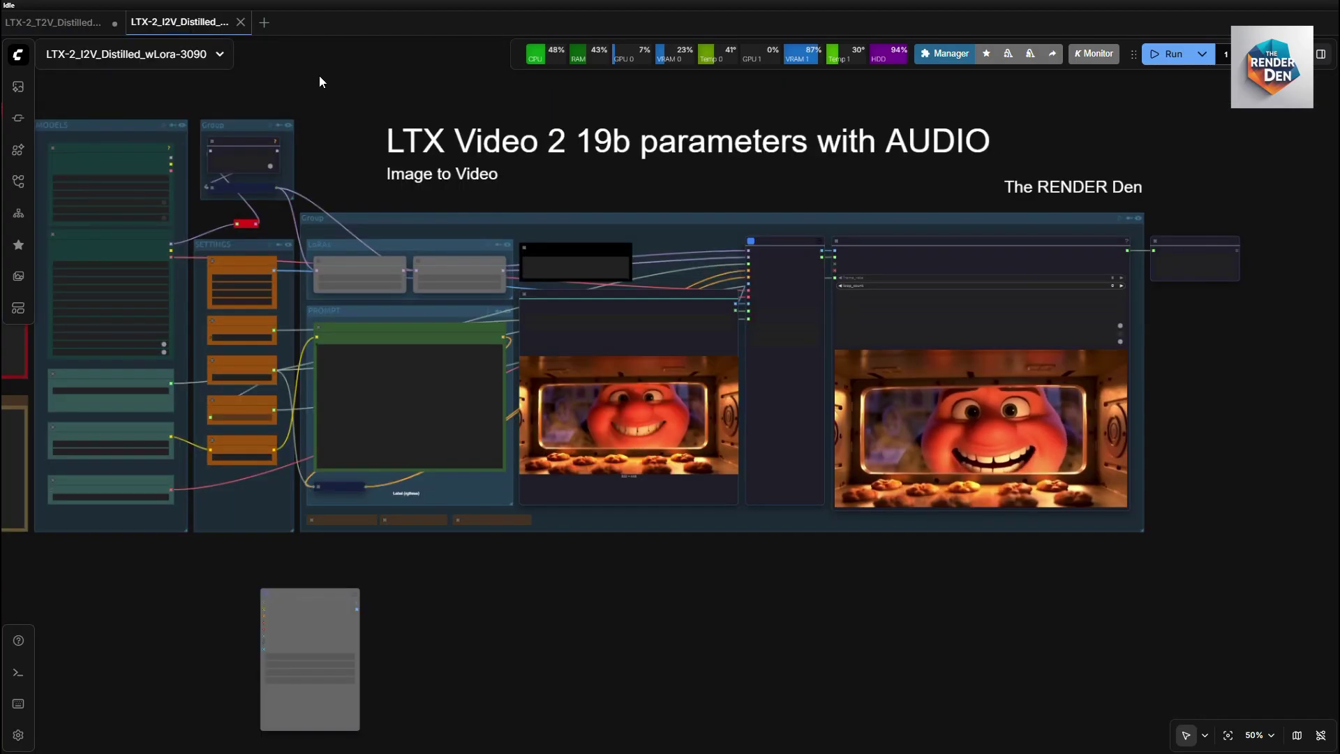
{"action": "scroll", "coordinate": [557, 173], "scroll_direction": "up", "scroll_amount": 3}
{"action": "left_click_drag", "start_coordinate": [554, 177], "coordinate": [568, 108]}
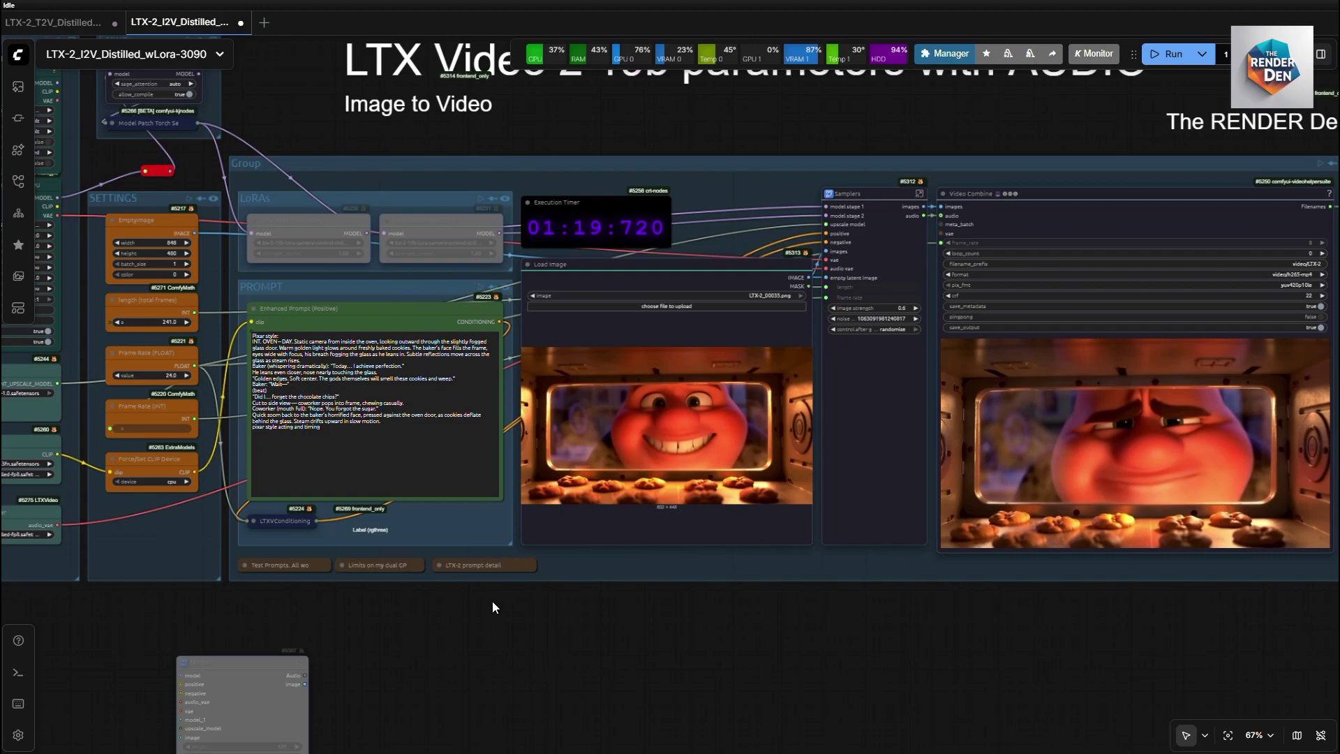
{"action": "left_click_drag", "start_coordinate": [491, 606], "coordinate": [540, 708]}
{"action": "scroll", "coordinate": [553, 650], "scroll_direction": "up", "scroll_amount": 1}
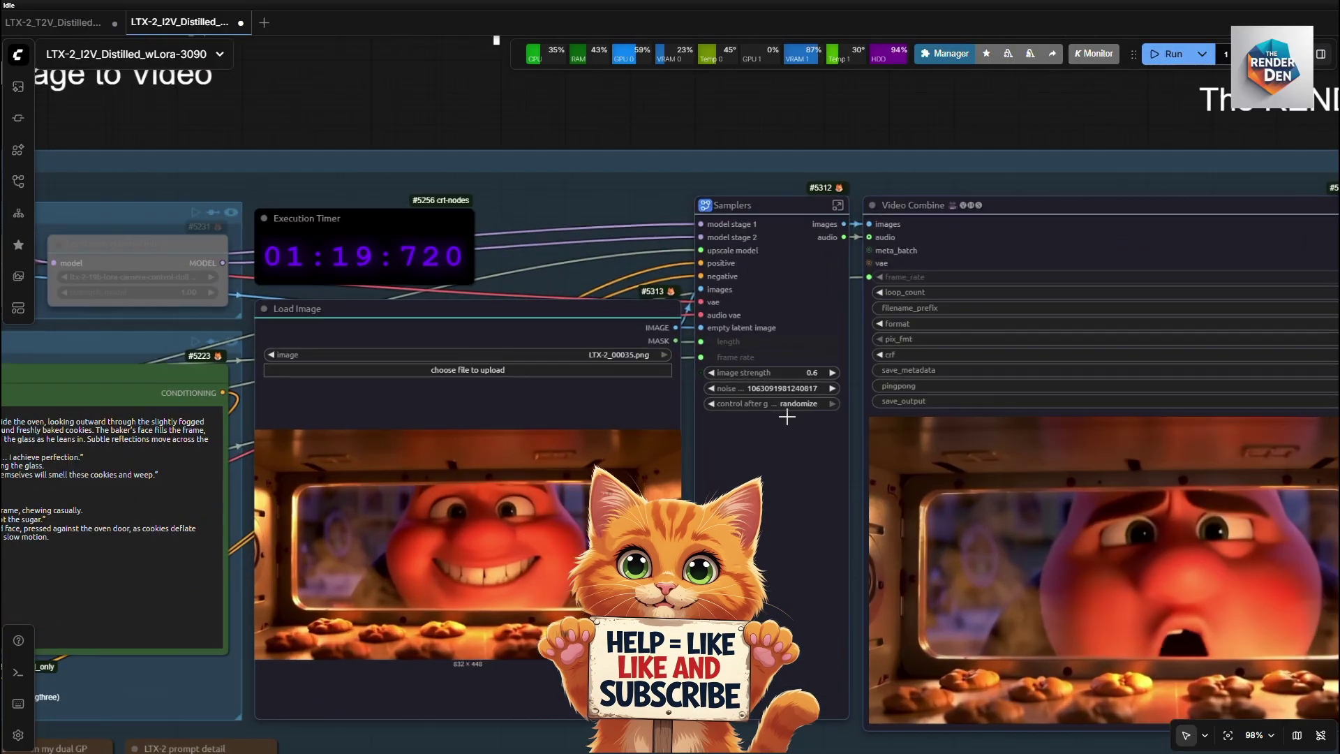
{"action": "scroll", "coordinate": [782, 418], "scroll_direction": "up", "scroll_amount": 3}
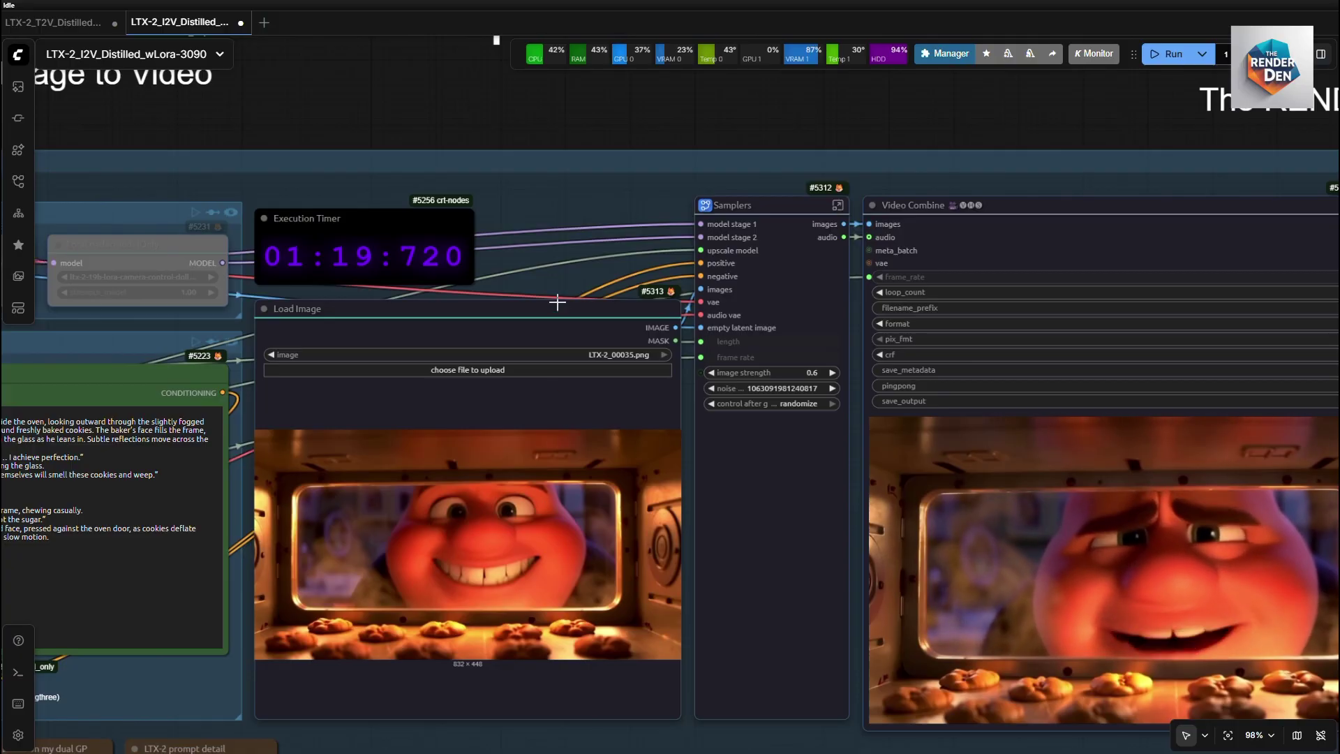
{"action": "scroll", "coordinate": [558, 283], "scroll_direction": "down", "scroll_amount": 2}
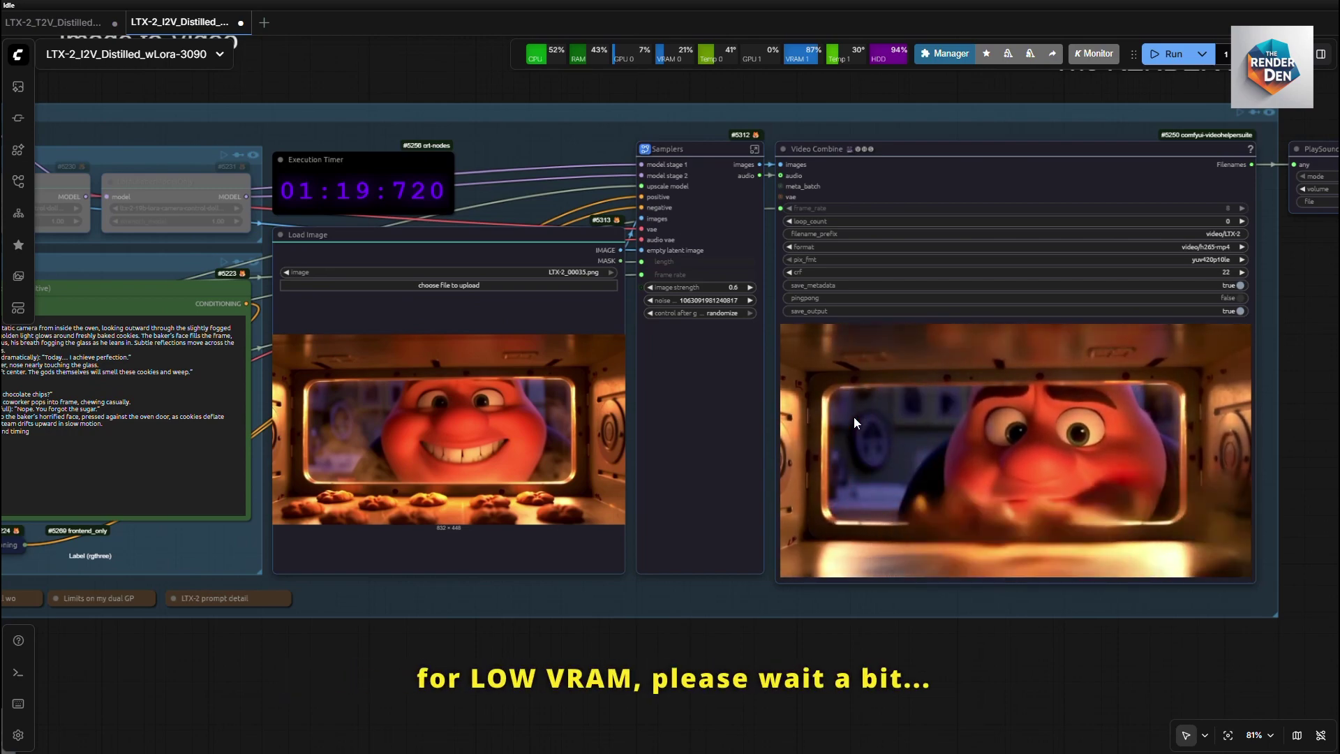
Bring up the Video Combine node's context menu.
{"action": "right_click", "coordinate": [853, 417]}
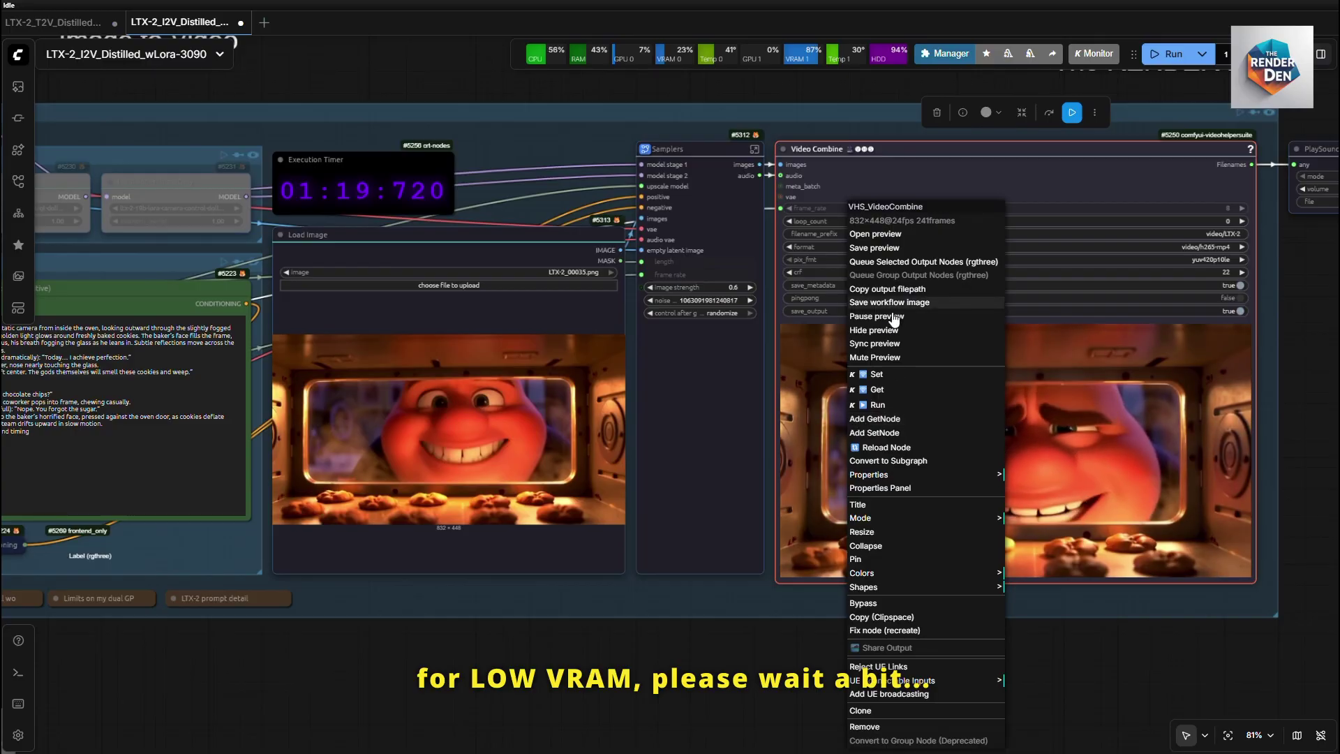